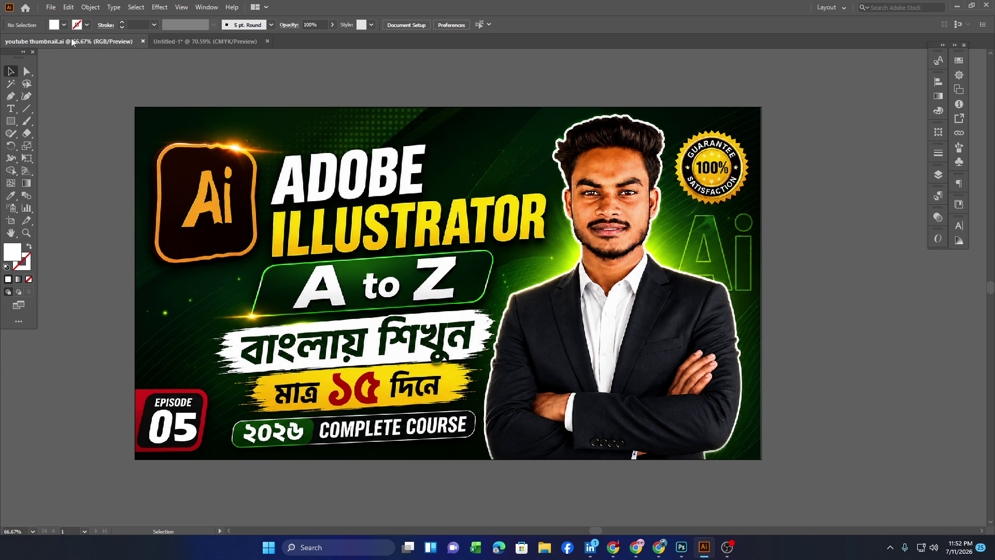
In the Untitled-1 document, move the purple rectangle up across the artboard's left edge so it overlaps the teal rectangle.
{"action": "left_click", "coordinate": [207, 41]}
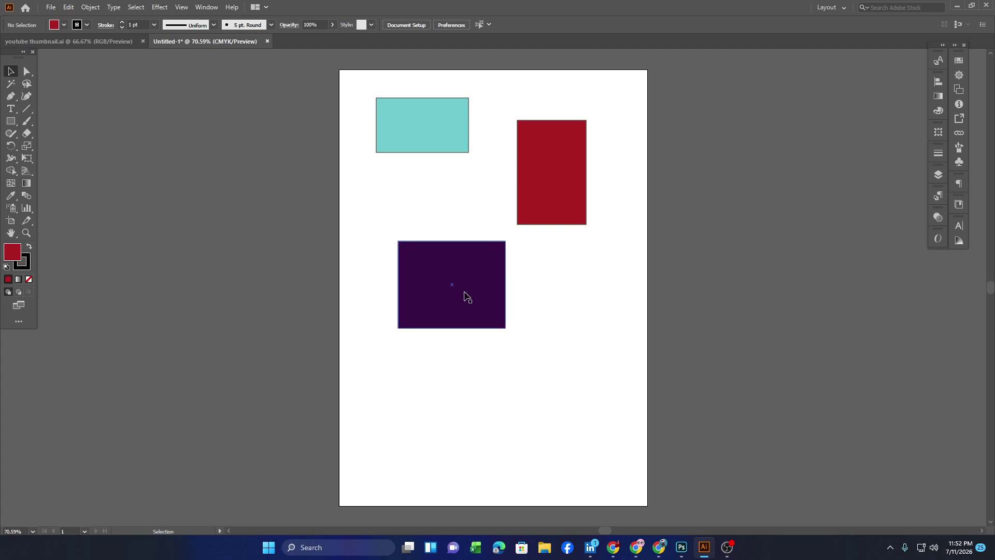
{"action": "left_click", "coordinate": [10, 170]}
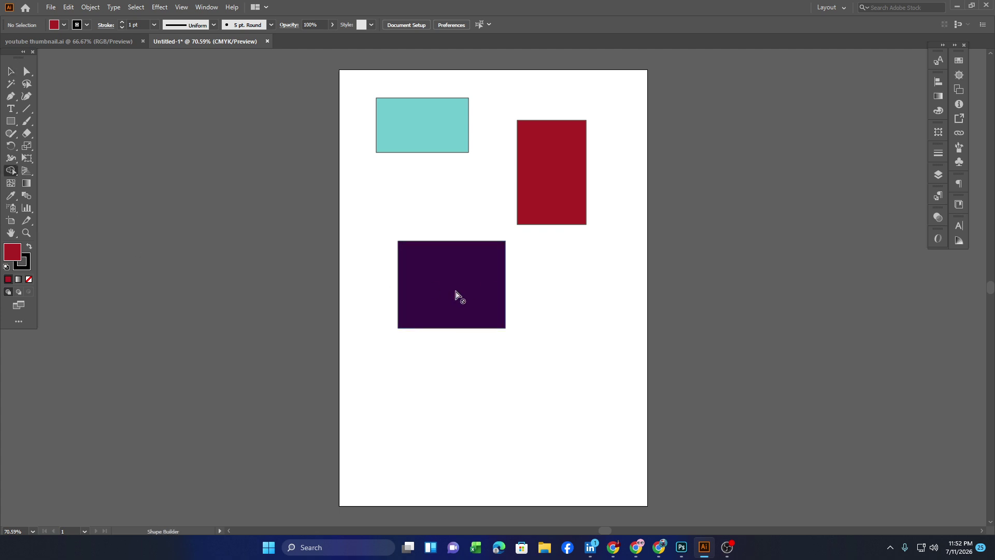
{"action": "left_click", "coordinate": [11, 71]}
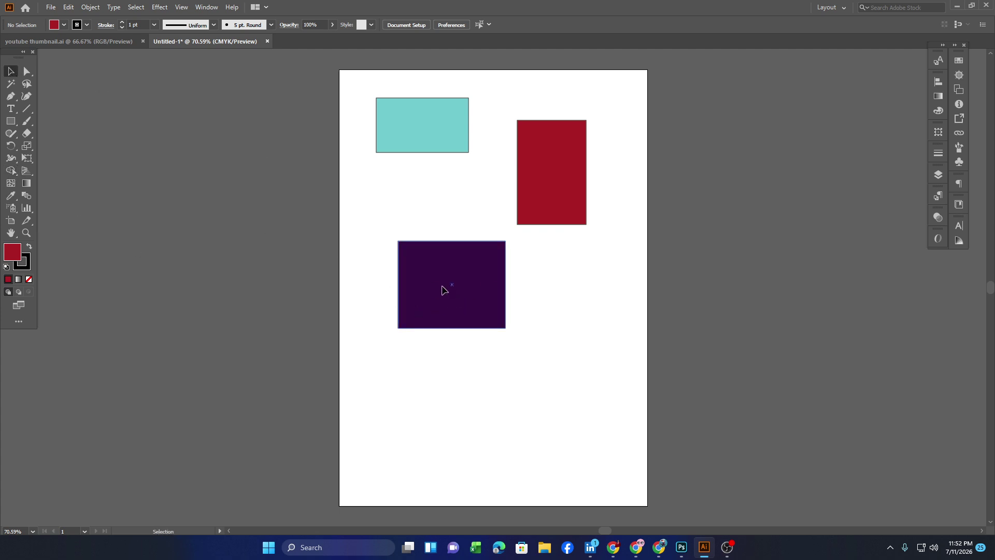
{"action": "left_click_drag", "start_coordinate": [443, 286], "coordinate": [397, 186]}
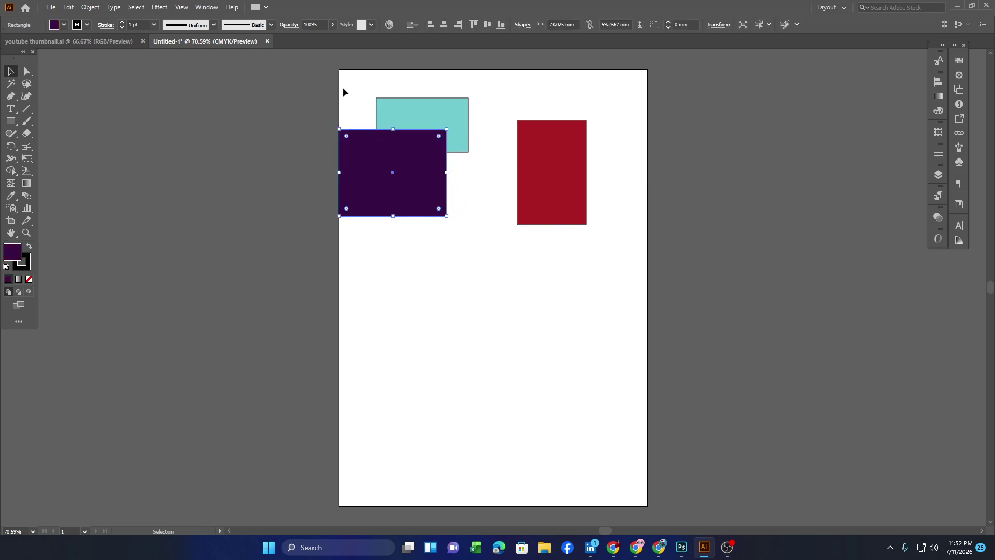
{"action": "left_click", "coordinate": [257, 154]}
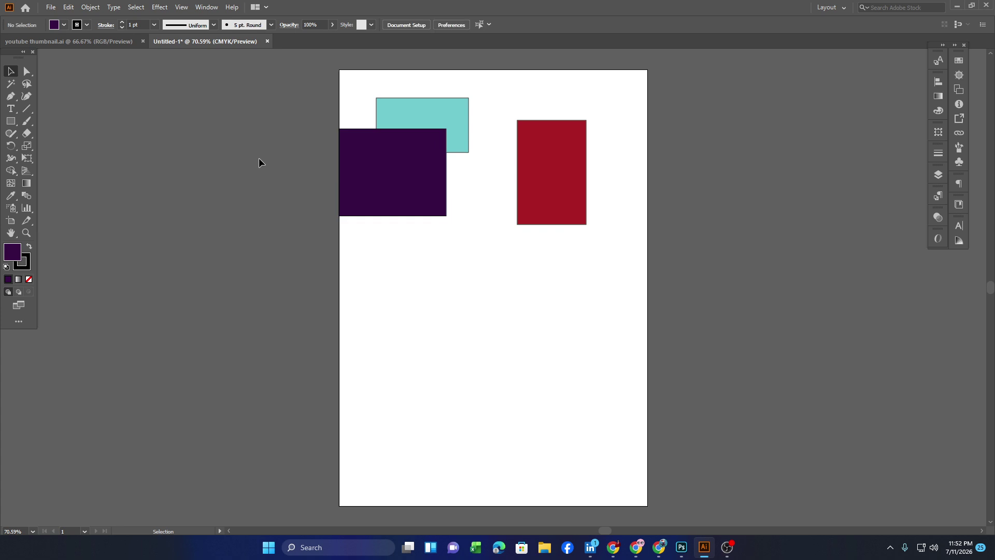
{"action": "left_click_drag", "start_coordinate": [402, 191], "coordinate": [388, 203]}
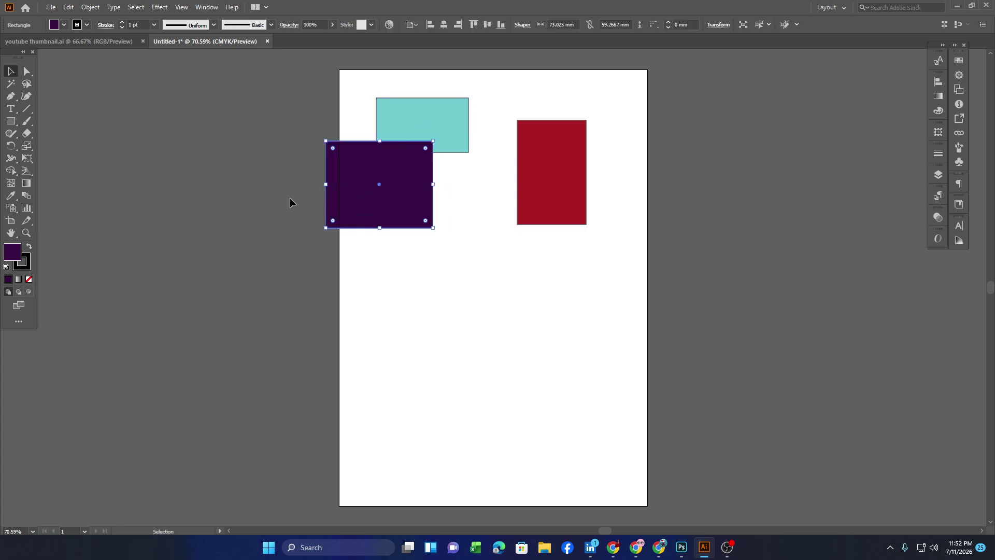
{"action": "left_click", "coordinate": [298, 331]}
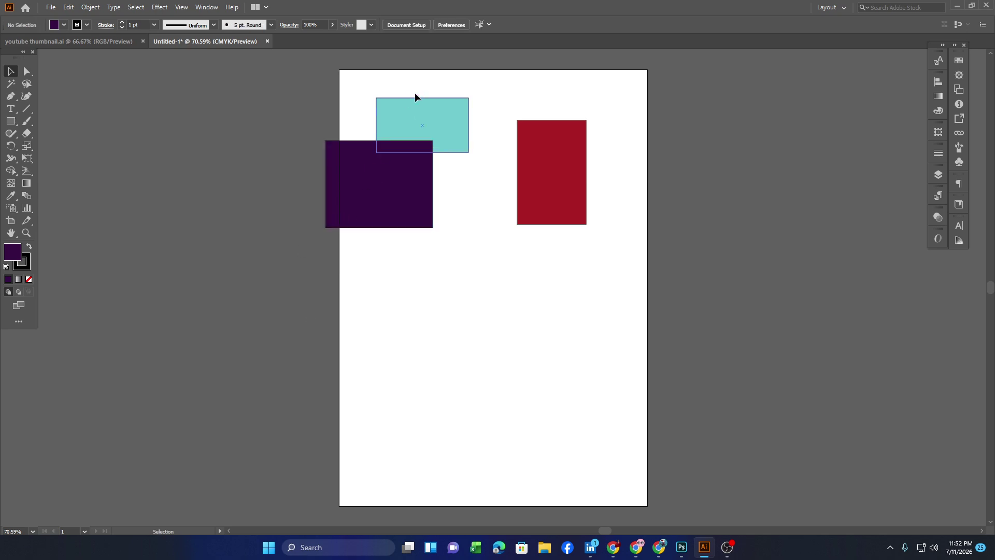
Move the teal rectangle behind the purple one, flush with the artboard's left edge and the purple rectangle's upper edge.
{"action": "left_click_drag", "start_coordinate": [412, 114], "coordinate": [374, 137]}
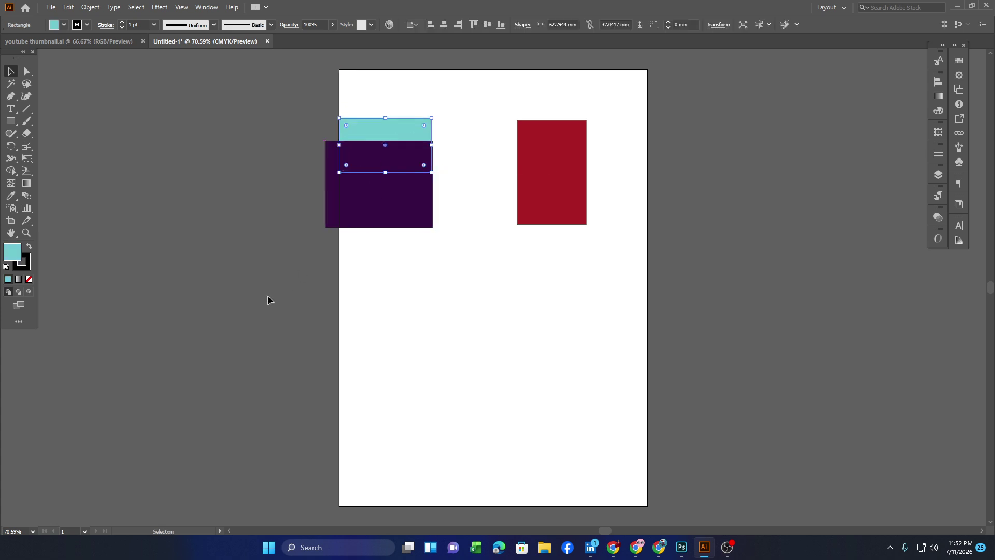
{"action": "left_click", "coordinate": [266, 294]}
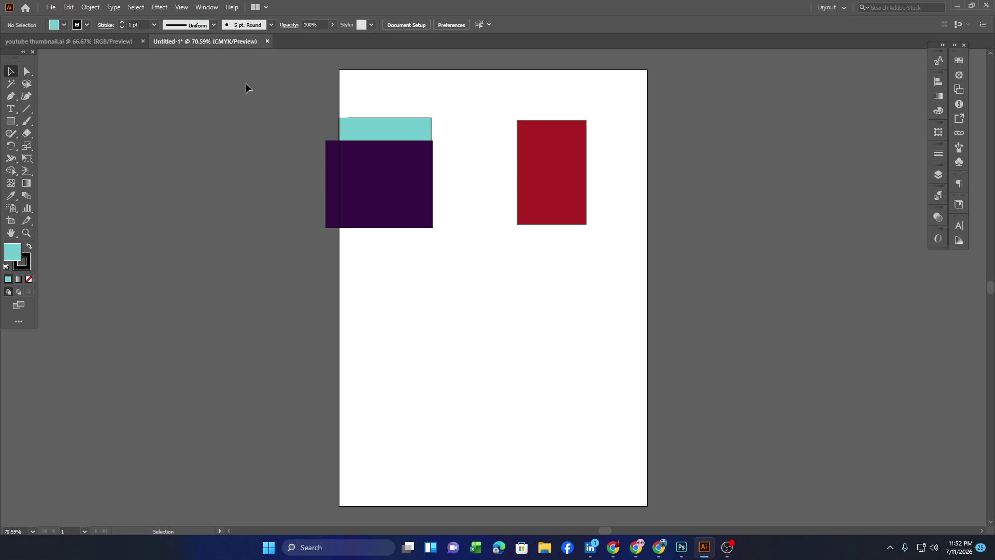
{"action": "left_click_drag", "start_coordinate": [251, 90], "coordinate": [448, 286]}
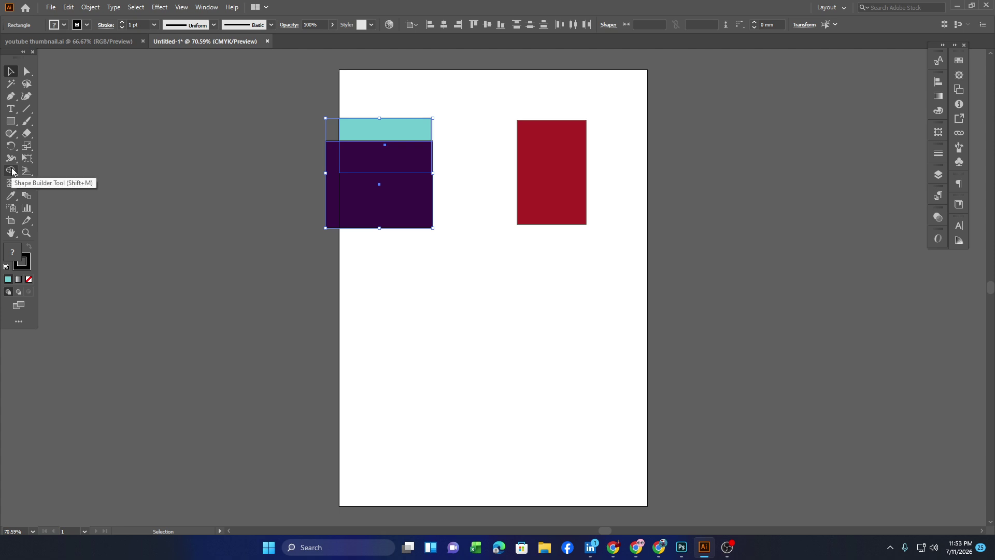
{"action": "left_click_drag", "start_coordinate": [12, 171], "coordinate": [36, 173]}
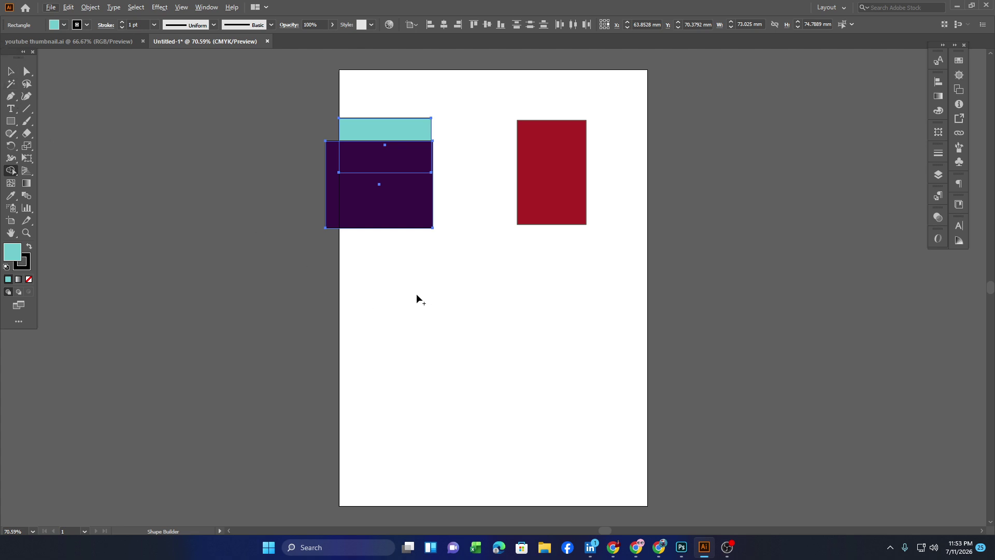
{"action": "left_click", "coordinate": [11, 71]}
{"action": "left_click", "coordinate": [416, 128], "text": "shift"}
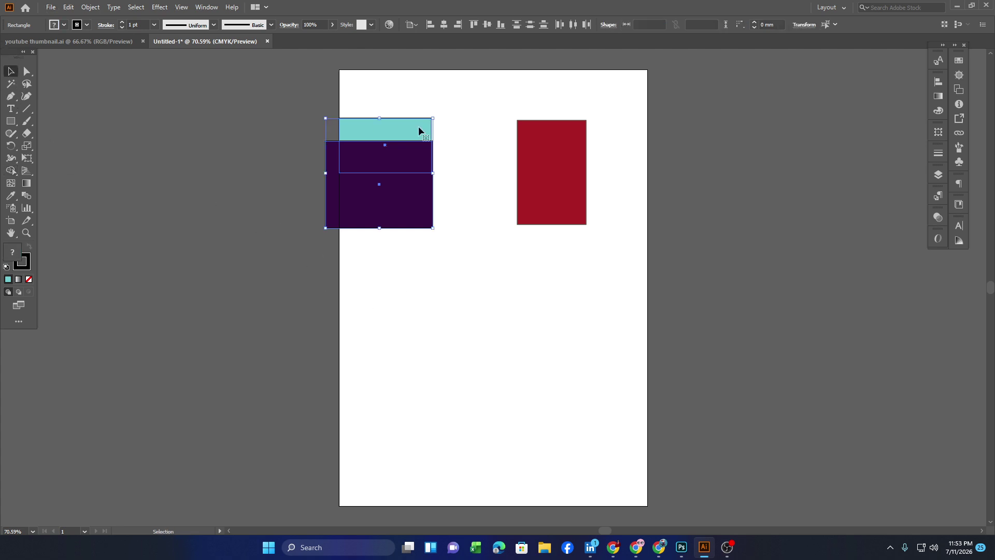
{"action": "left_click", "coordinate": [300, 173]}
{"action": "left_click_drag", "start_coordinate": [399, 126], "coordinate": [399, 150]}
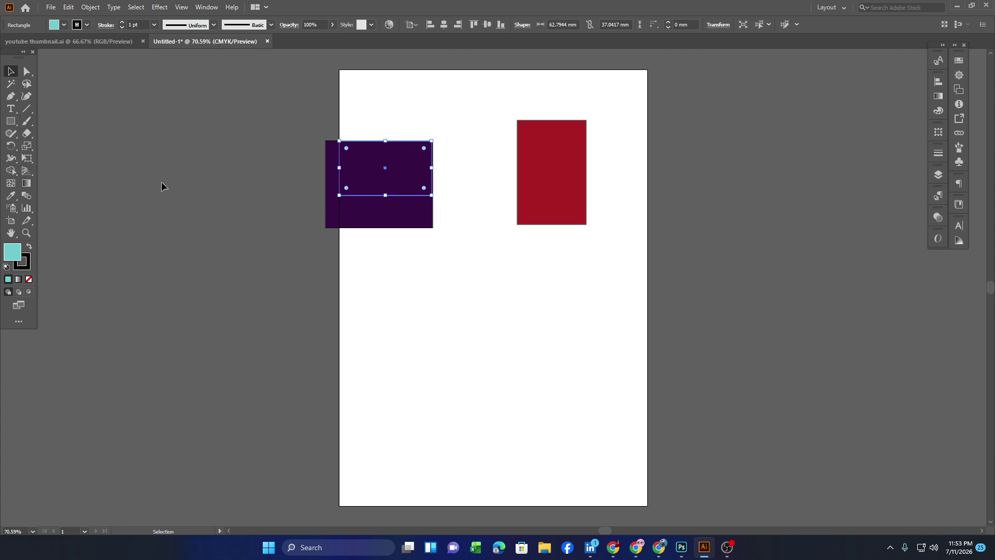
Remove the purple area outside the teal rectangle's outline with the Shape Builder tool.
{"action": "left_click_drag", "start_coordinate": [267, 133], "coordinate": [374, 257]}
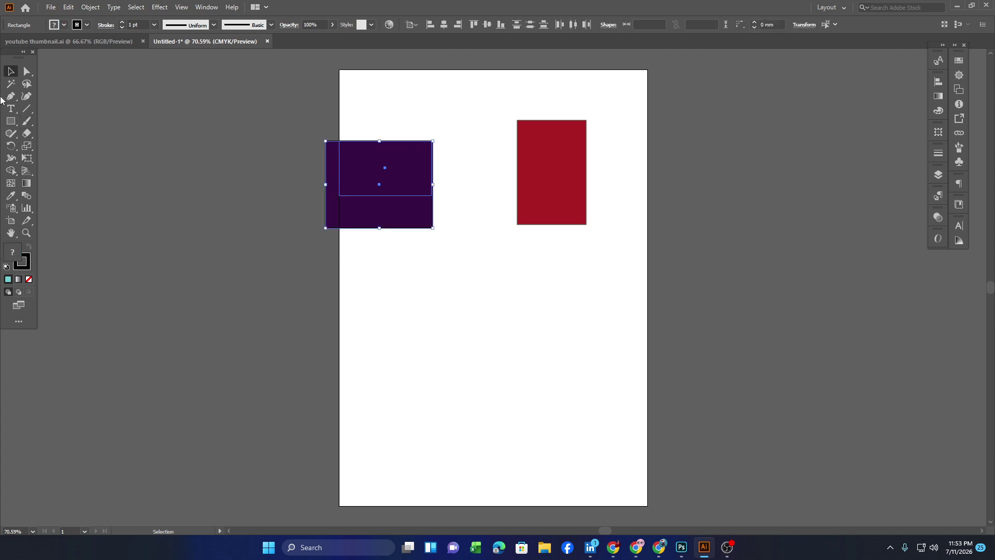
{"action": "left_click", "coordinate": [11, 171]}
{"action": "mouse_move", "coordinate": [403, 206]}
{"action": "left_mouse_down"}
{"action": "mouse_move", "coordinate": [337, 215]}
{"action": "mouse_move", "coordinate": [347, 220]}
{"action": "left_mouse_up"}
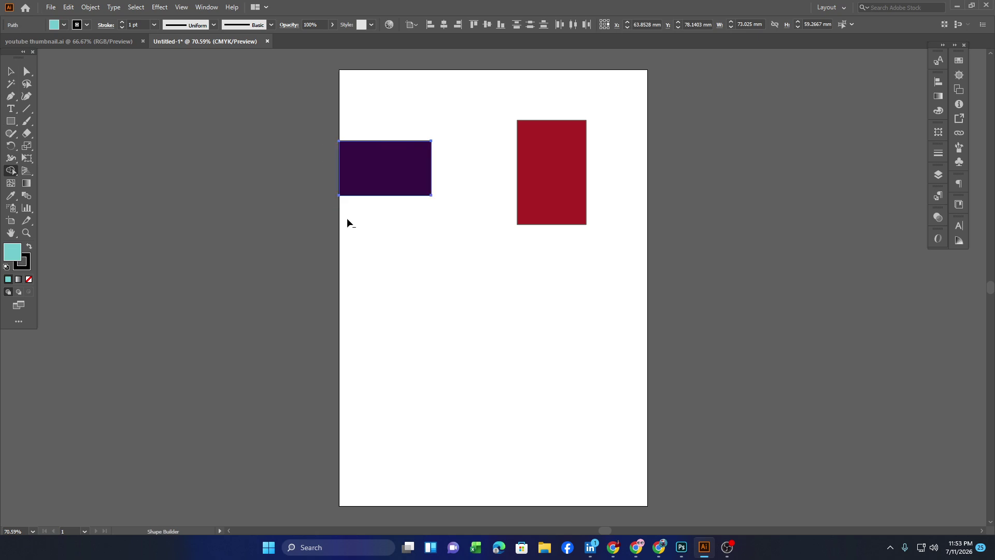
Move the trimmed purple rectangle down off the teal one to an empty area of the artboard.
{"action": "left_click", "coordinate": [11, 71]}
{"action": "left_click_drag", "start_coordinate": [415, 187], "coordinate": [434, 267]}
{"action": "left_click", "coordinate": [515, 424]}
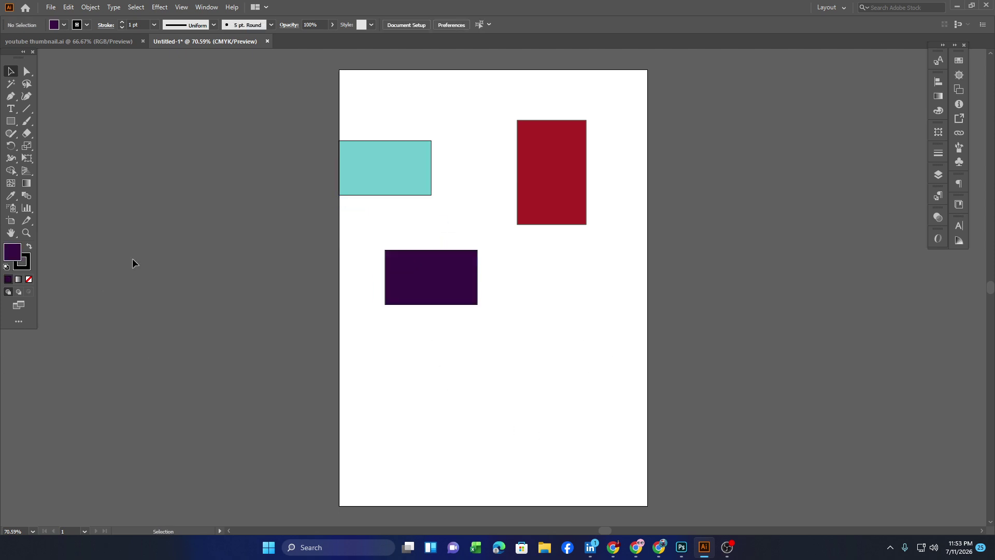
Show the perspective grid, place the teal rectangle against its vertical centre line, and move the purple rectangle to the artboard's upper edge.
{"action": "left_click", "coordinate": [26, 171]}
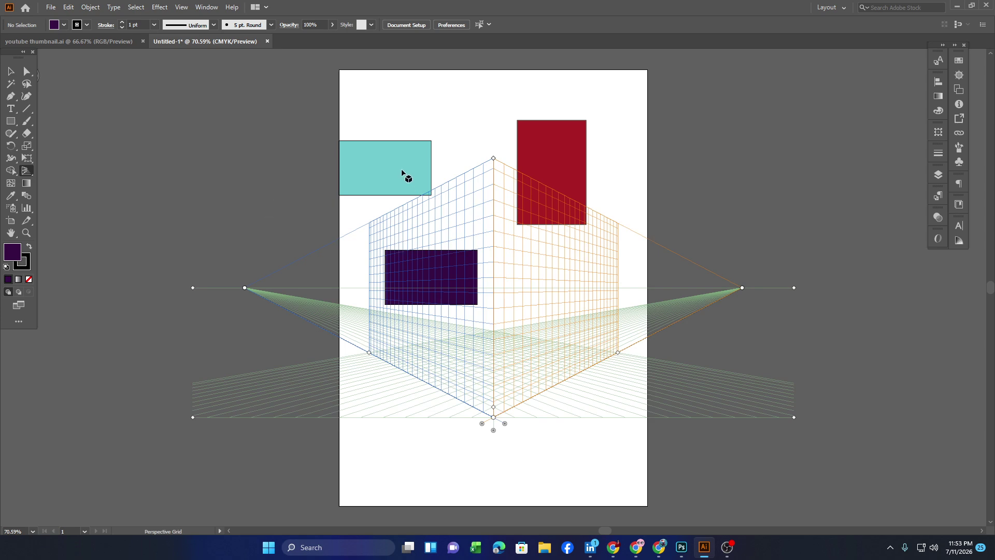
{"action": "left_click", "coordinate": [11, 72]}
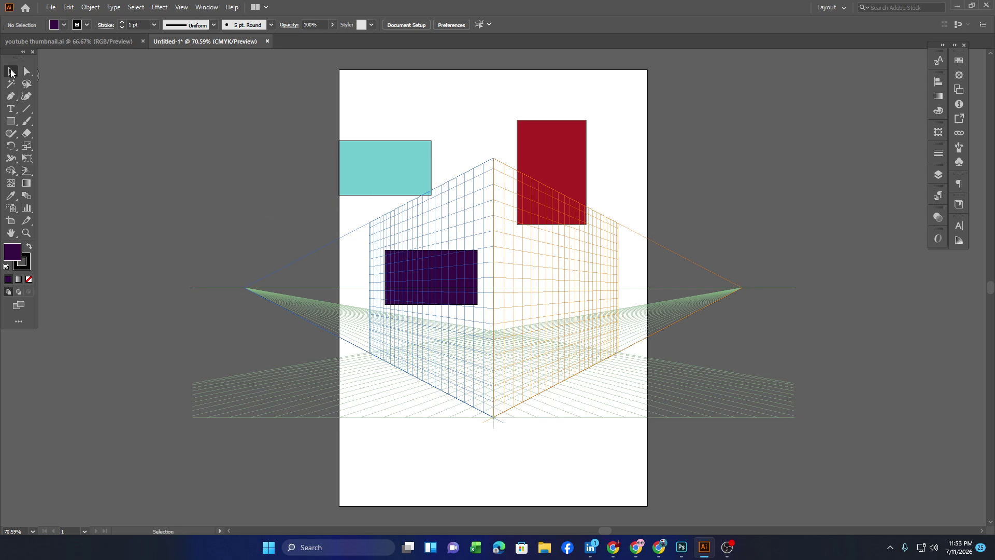
{"action": "left_click_drag", "start_coordinate": [406, 196], "coordinate": [466, 306]}
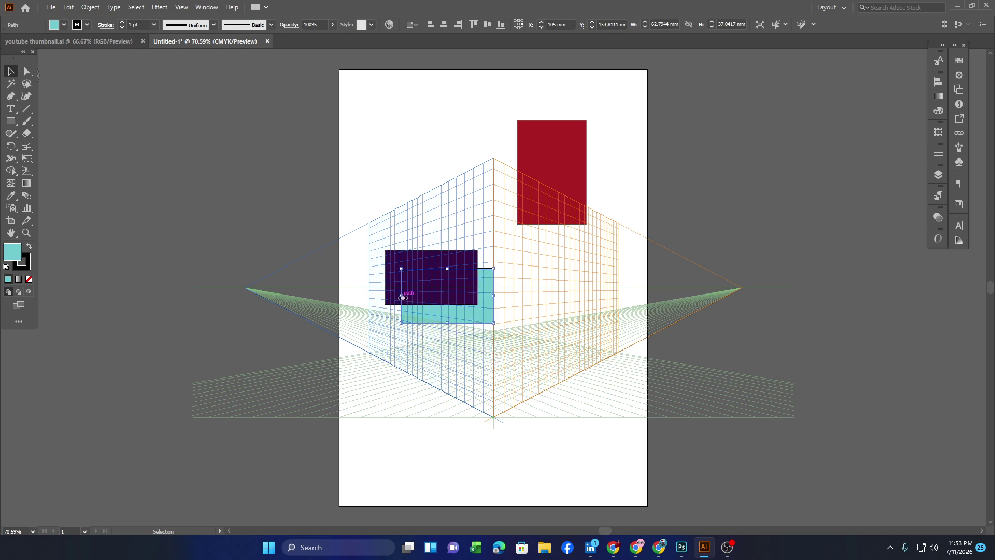
{"action": "left_click_drag", "start_coordinate": [398, 278], "coordinate": [359, 78]}
{"action": "left_click", "coordinate": [404, 301]}
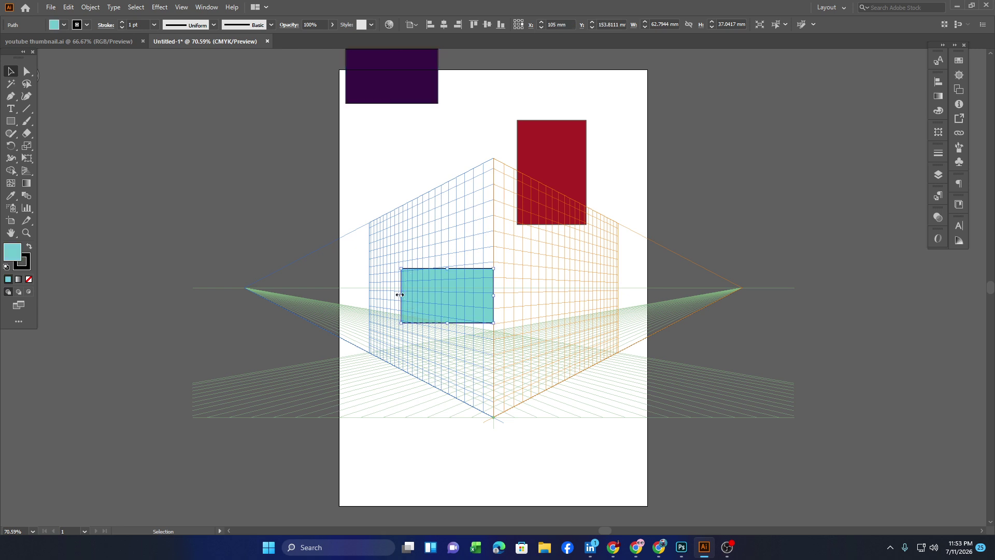
Stretch the teal rectangle across the left grid plane to about 84 mm wide and 101 mm high.
{"action": "left_click_drag", "start_coordinate": [400, 295], "coordinate": [369, 285]}
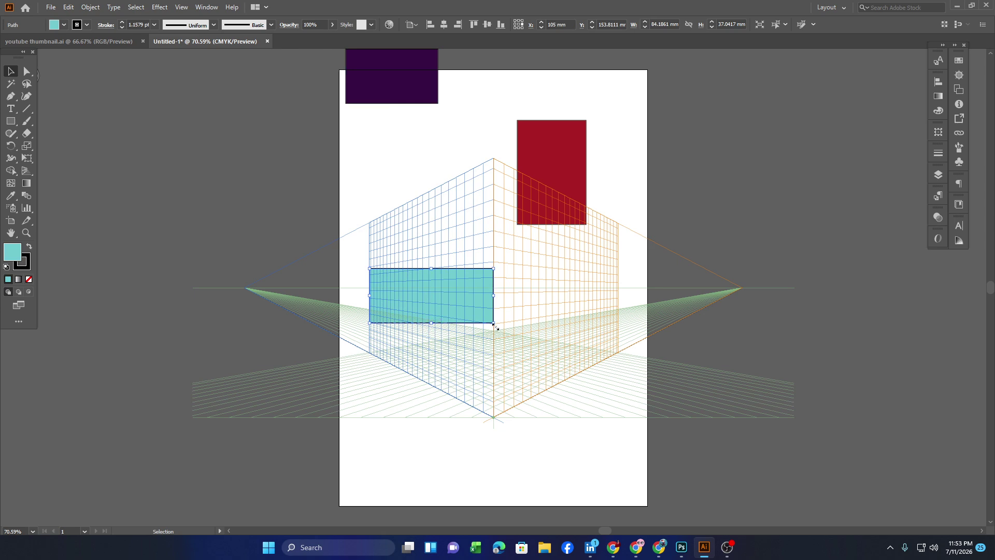
{"action": "left_click_drag", "start_coordinate": [492, 322], "coordinate": [493, 370]}
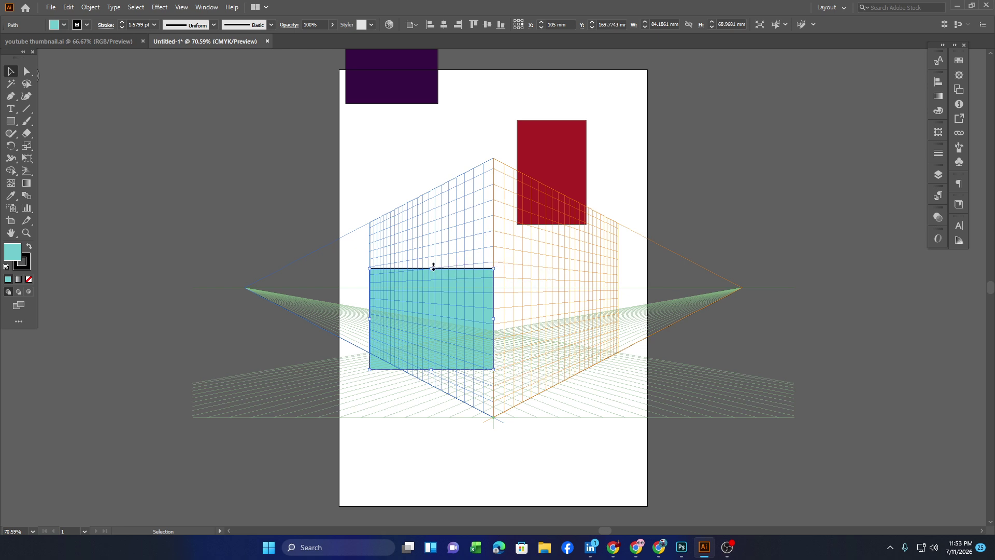
{"action": "left_click_drag", "start_coordinate": [432, 269], "coordinate": [421, 222]}
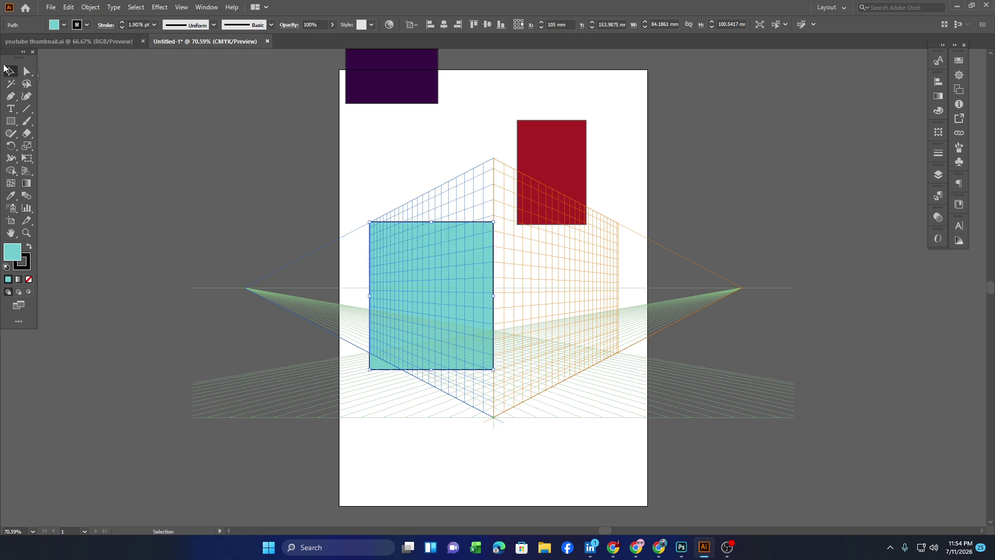
{"action": "left_click", "coordinate": [135, 110]}
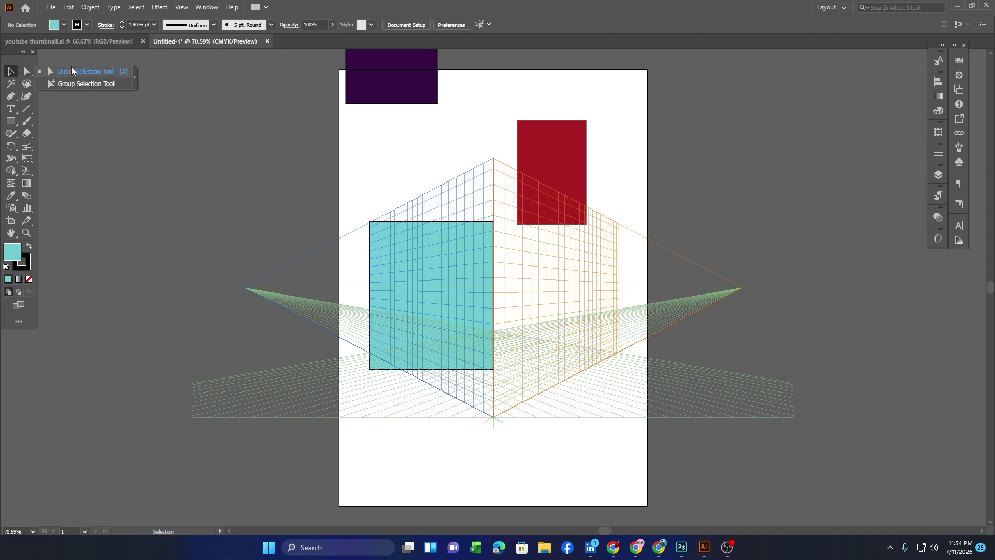
Reshape the teal rectangle with the Direct Selection tool by moving its corner points onto the corners of the left grid plane.
{"action": "left_click", "coordinate": [27, 71]}
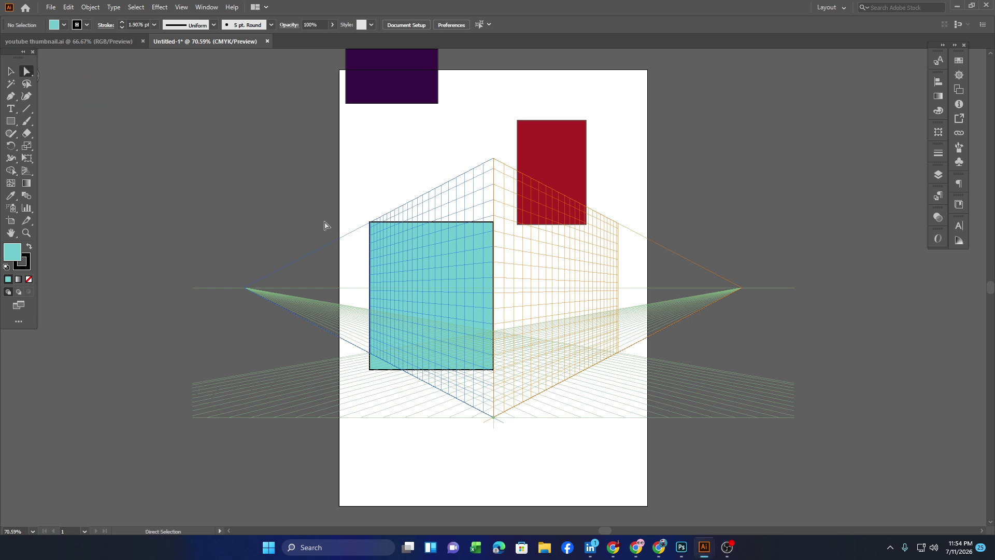
{"action": "left_click", "coordinate": [495, 224]}
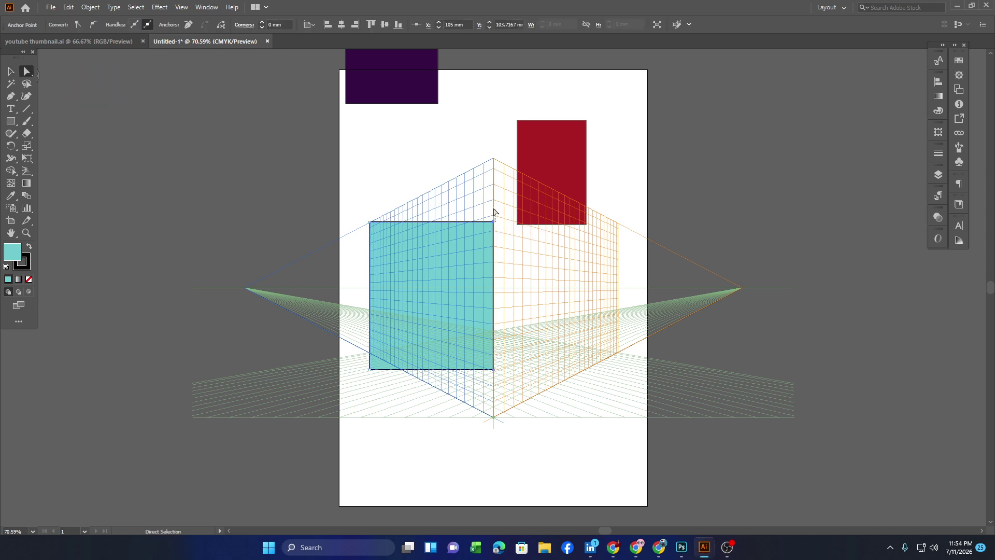
{"action": "left_click_drag", "start_coordinate": [493, 222], "coordinate": [493, 159]}
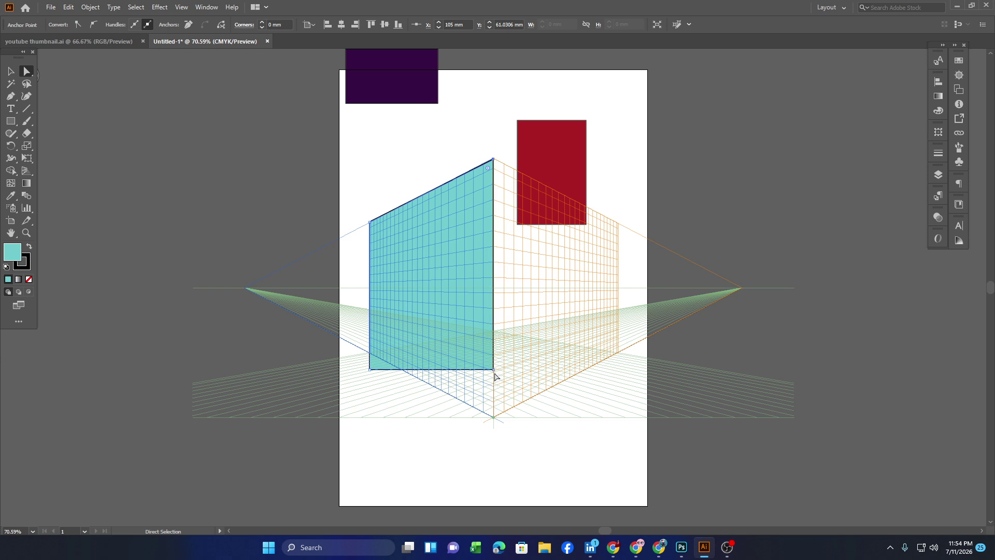
{"action": "left_click_drag", "start_coordinate": [494, 371], "coordinate": [492, 417]}
{"action": "left_click_drag", "start_coordinate": [370, 370], "coordinate": [369, 353]}
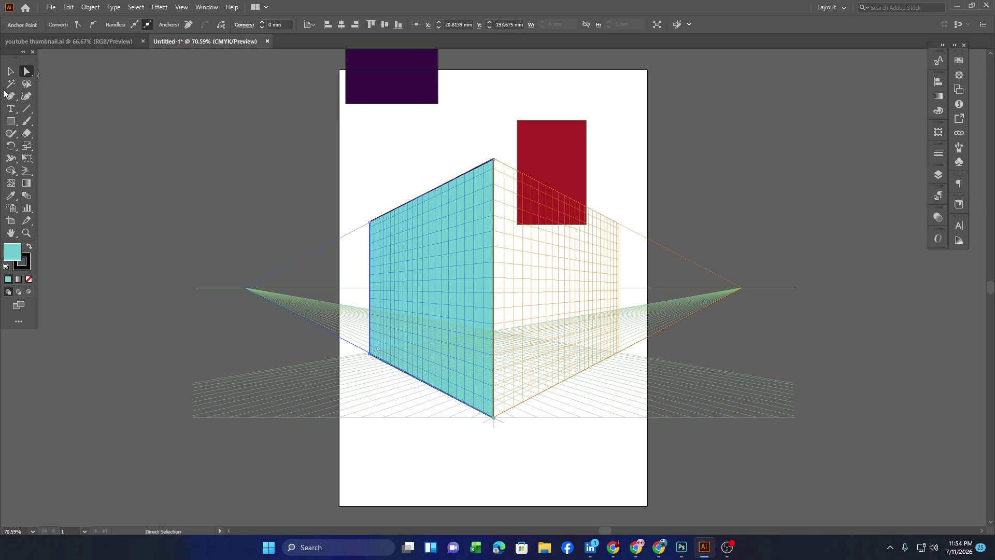
{"action": "left_click", "coordinate": [10, 72]}
{"action": "left_click", "coordinate": [215, 173]}
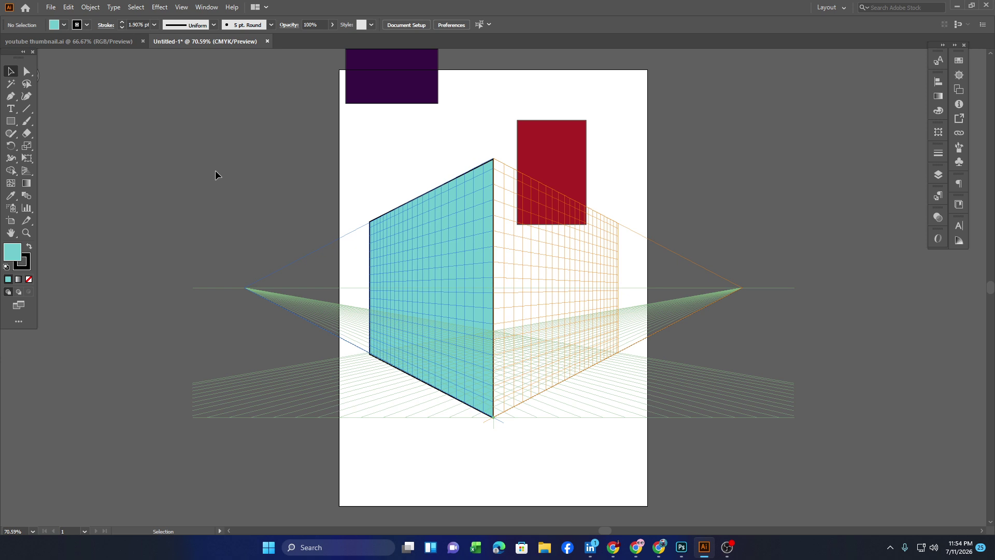
Move the red rectangle up and to the right, clear of most of the perspective grid, and dismiss the LinkedIn notification.
{"action": "left_click_drag", "start_coordinate": [573, 155], "coordinate": [608, 124]}
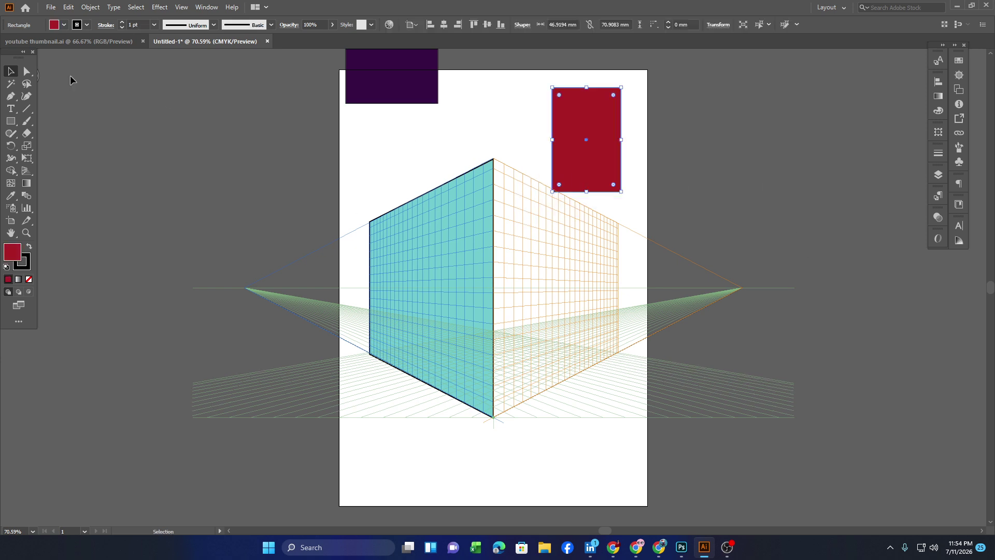
{"action": "left_click", "coordinate": [87, 136]}
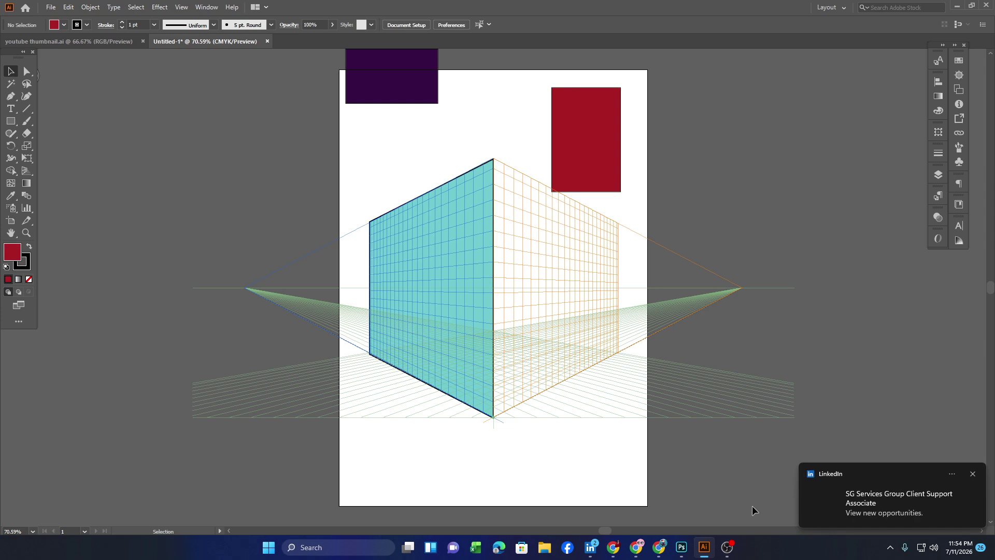
{"action": "left_click", "coordinate": [973, 473]}
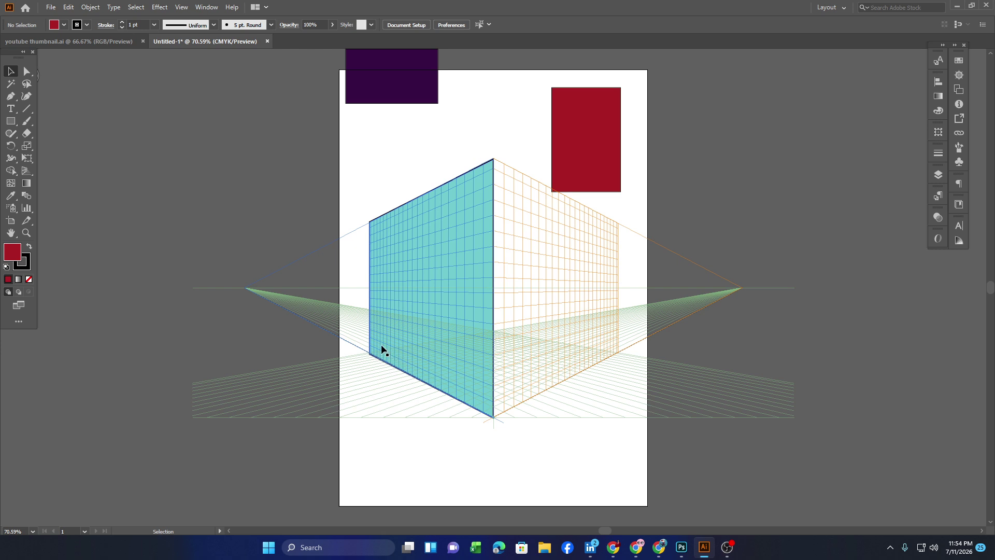
Toggle the perspective grid's visibility off, back on and off again.
{"action": "key", "text": "a"}
{"action": "key", "text": "ctrl+shift+i"}
{"action": "key", "text": "v"}
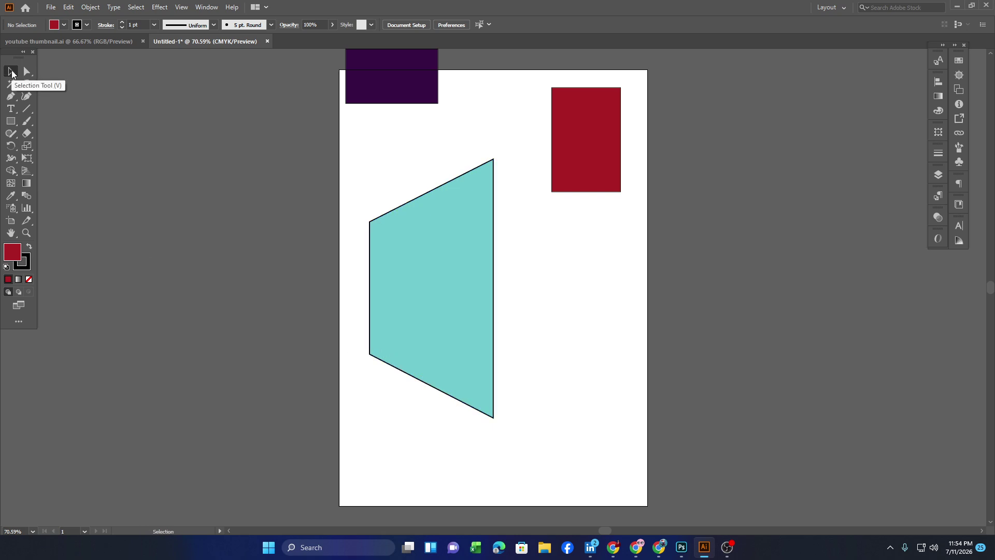
{"action": "key", "text": "ctrl+shift+i"}
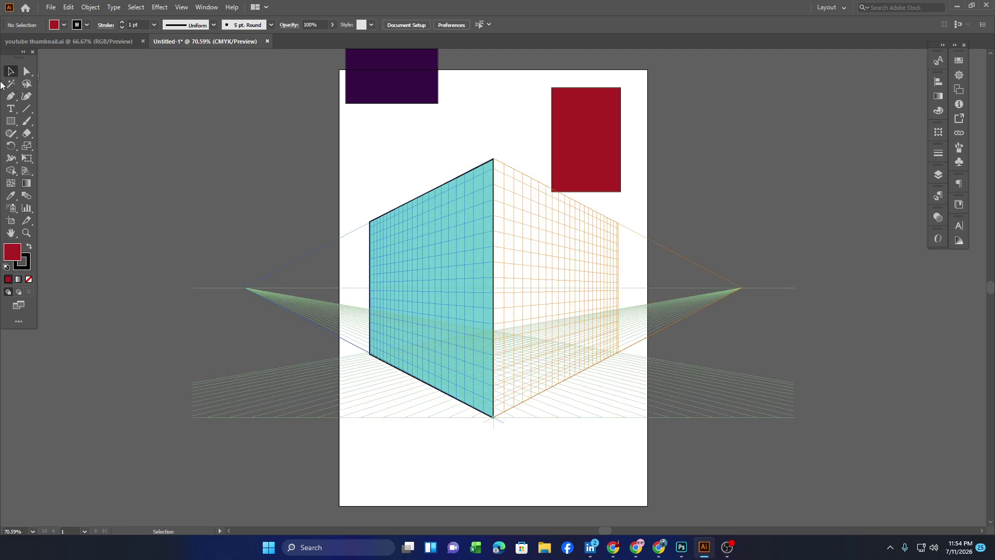
{"action": "key", "text": "ctrl+shift+i"}
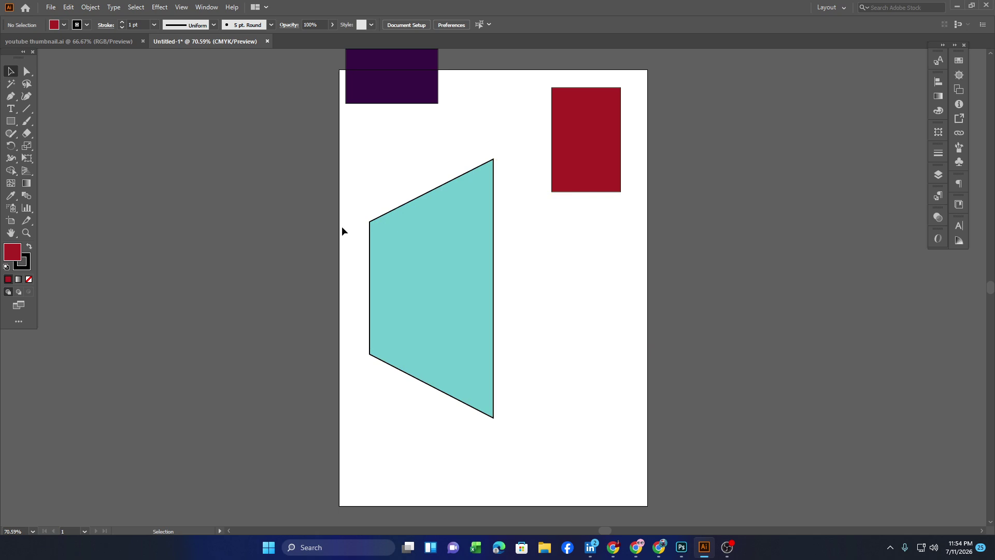
Delete the teal perspective shape and move the purple rectangle down onto the artboard.
{"action": "left_click_drag", "start_coordinate": [456, 319], "coordinate": [436, 287]}
{"action": "key", "text": "Delete"}
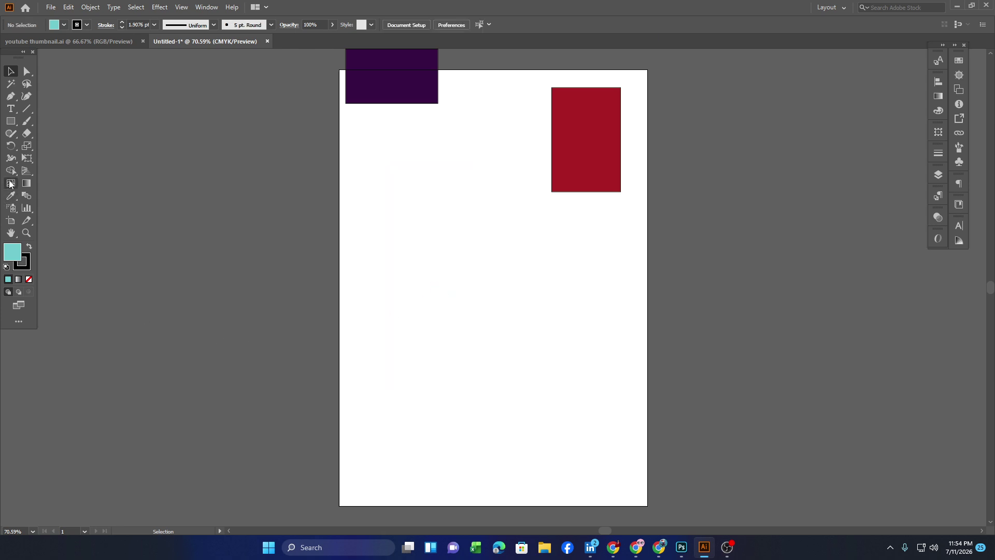
{"action": "left_click_drag", "start_coordinate": [409, 93], "coordinate": [423, 220]}
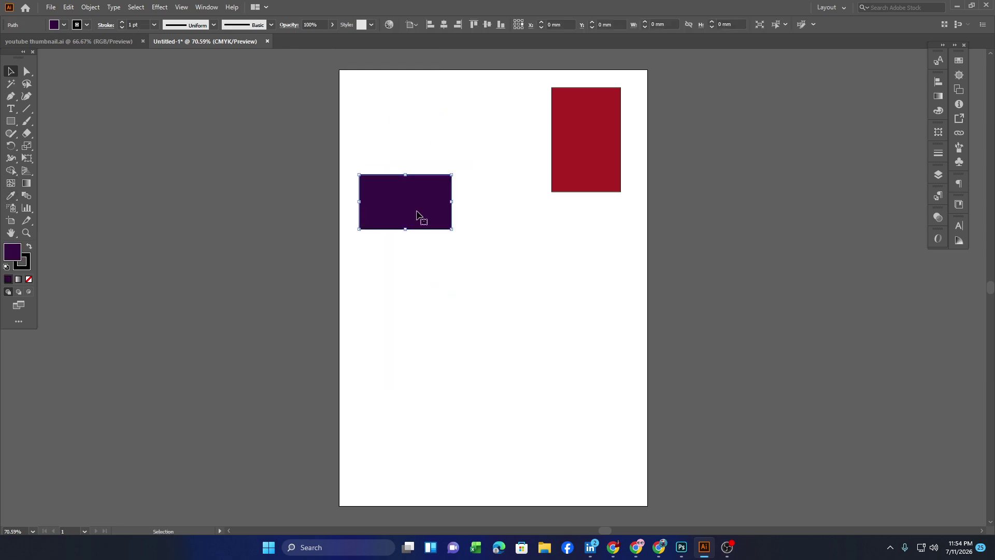
Add mesh points near the purple rectangle's corners with the Mesh tool, and inspect the resulting mesh lines up close.
{"action": "left_click", "coordinate": [9, 186]}
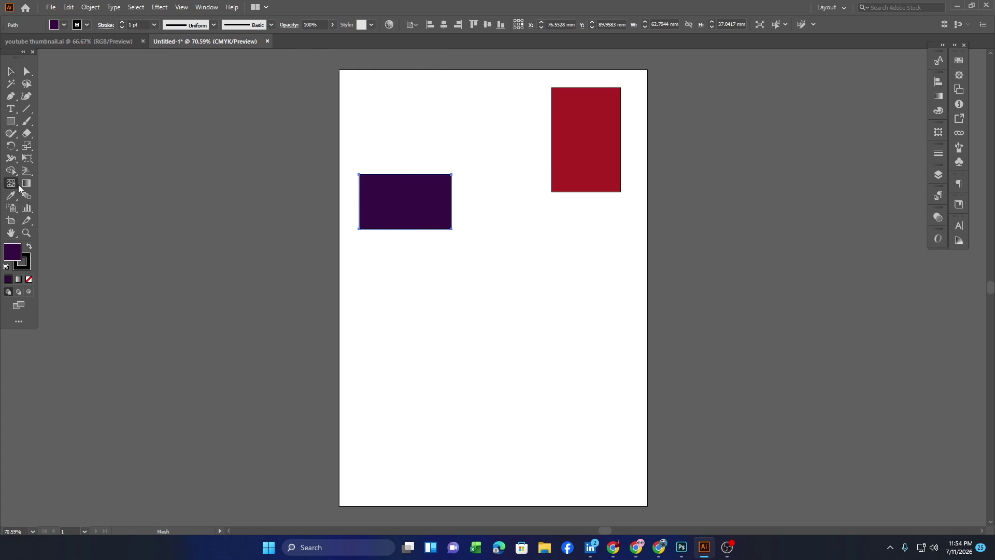
{"action": "left_click", "coordinate": [368, 178]}
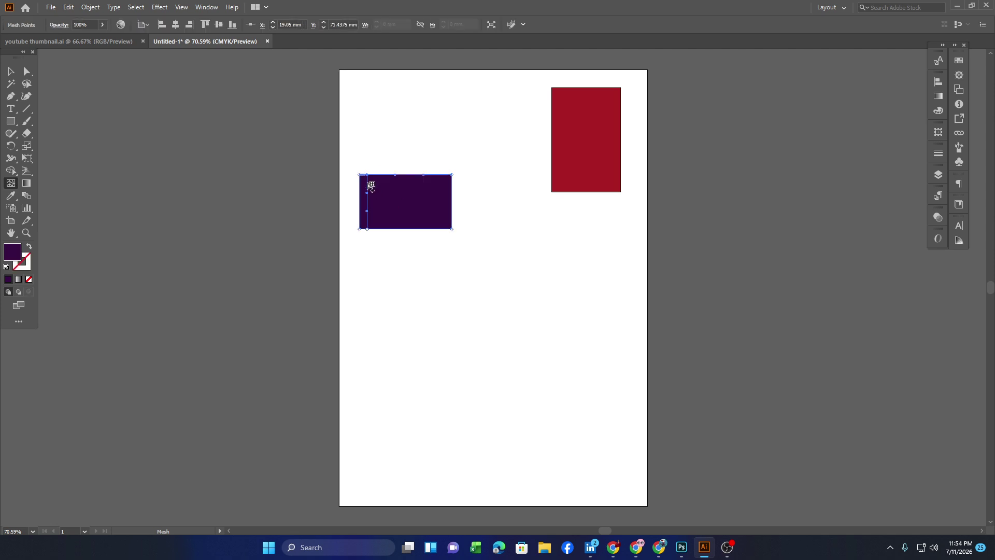
{"action": "left_click", "coordinate": [445, 179]}
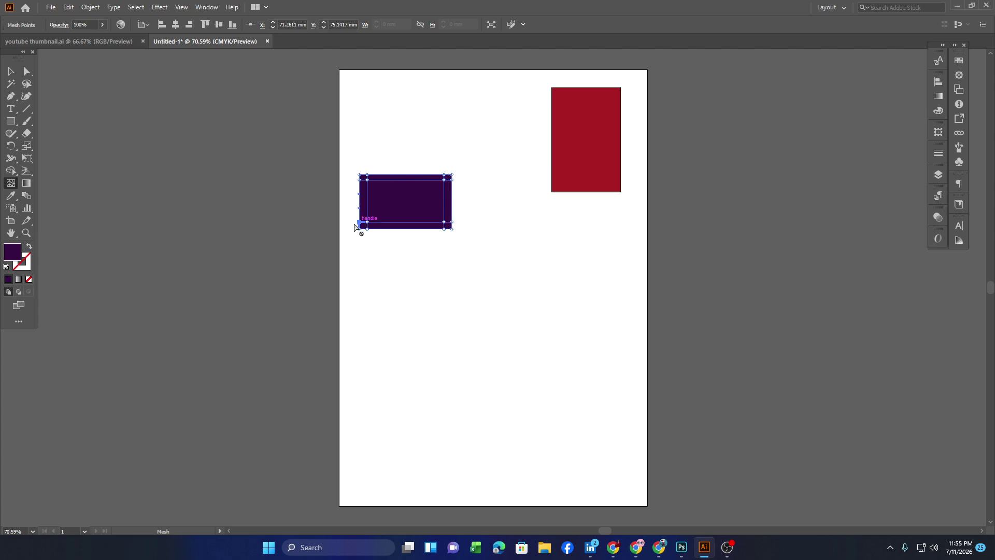
{"action": "left_click", "coordinate": [10, 71]}
{"action": "left_click", "coordinate": [244, 253]}
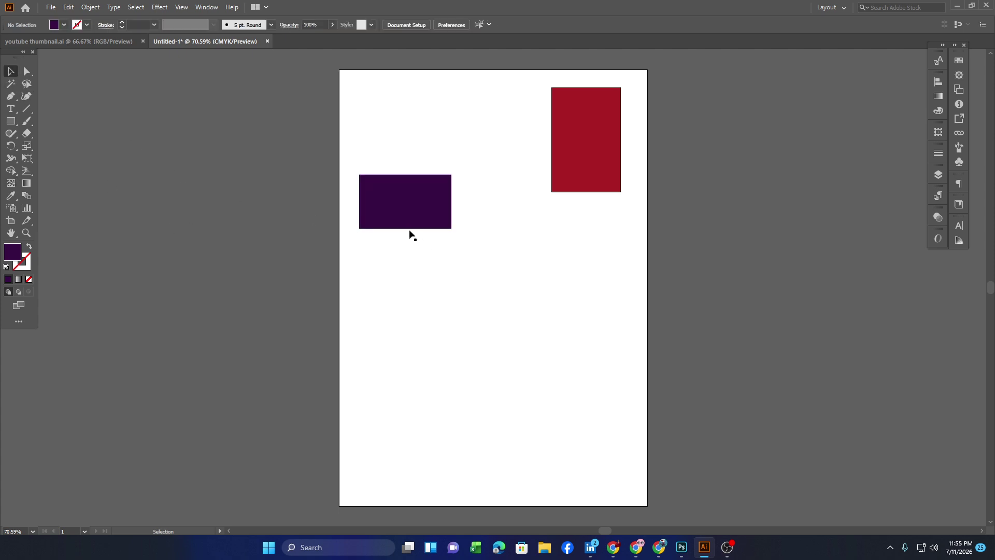
{"action": "left_click", "coordinate": [393, 216]}
{"action": "scroll", "coordinate": [392, 197], "scroll_direction": "up", "scroll_amount": 8}
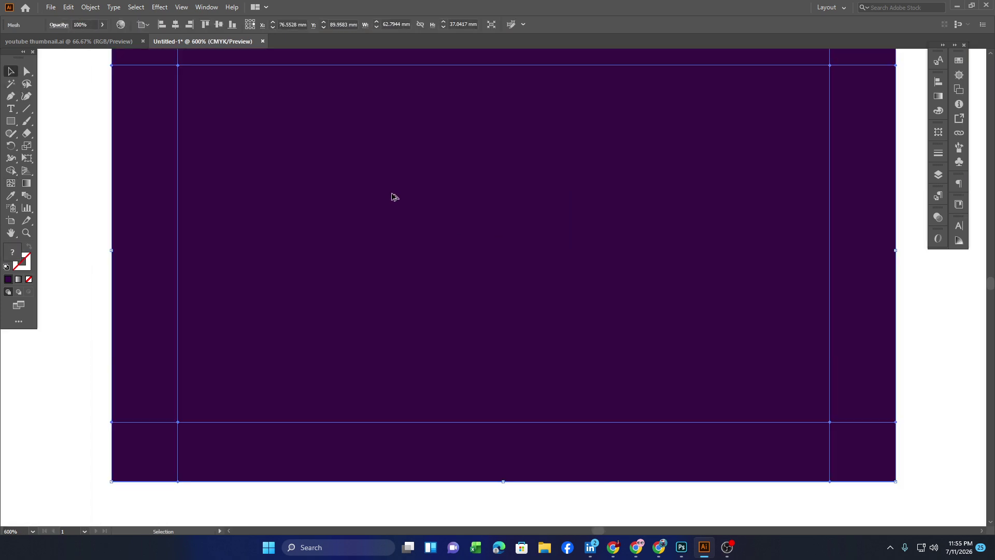
{"action": "scroll", "coordinate": [392, 197], "scroll_direction": "down", "scroll_amount": 3}
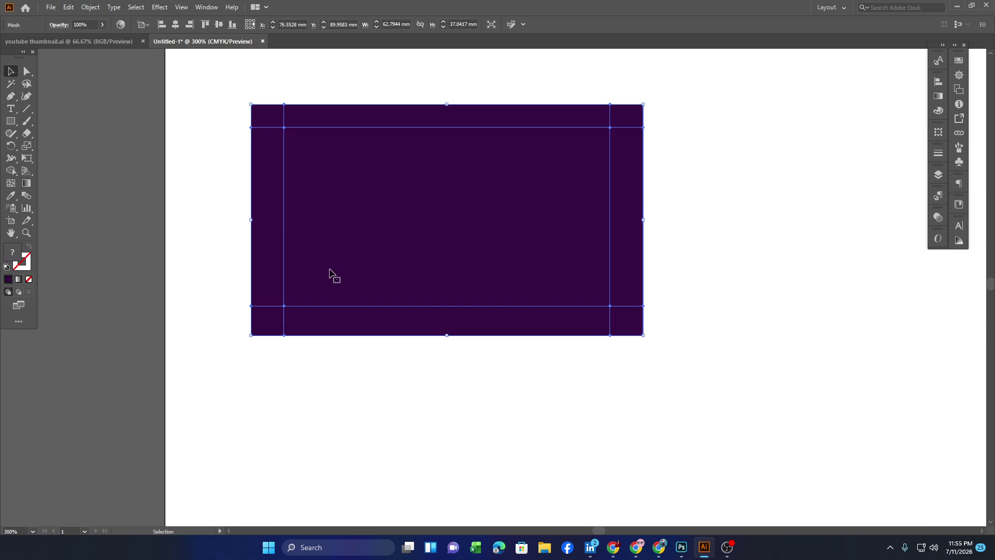
{"action": "scroll", "coordinate": [78, 297], "scroll_direction": "down", "scroll_amount": 1}
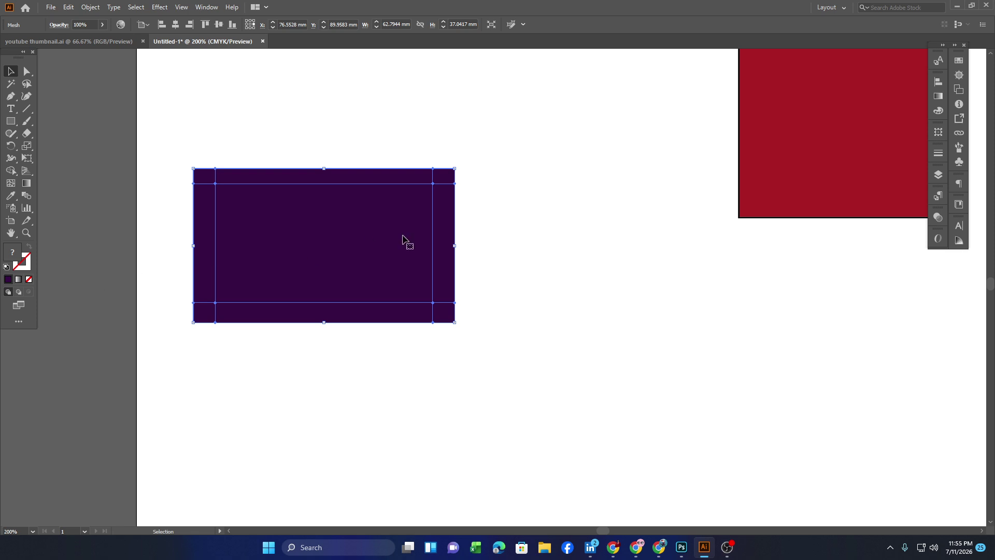
Move the red rectangle beside the purple one and apply a linear white-to-black gradient to its fill.
{"action": "scroll", "coordinate": [518, 218], "scroll_direction": "right", "scroll_amount": 3}
{"action": "left_click_drag", "start_coordinate": [760, 136], "coordinate": [545, 344]}
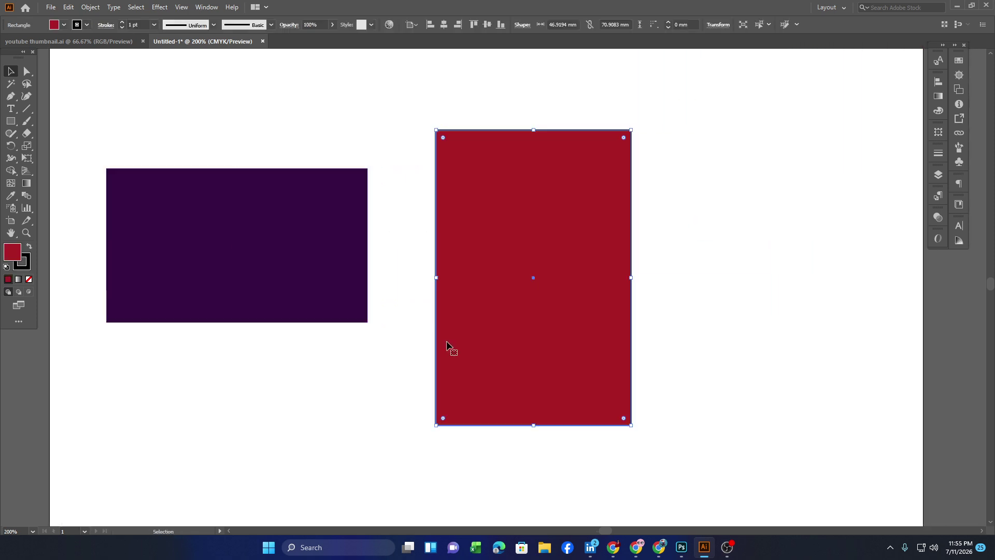
{"action": "left_click", "coordinate": [27, 185]}
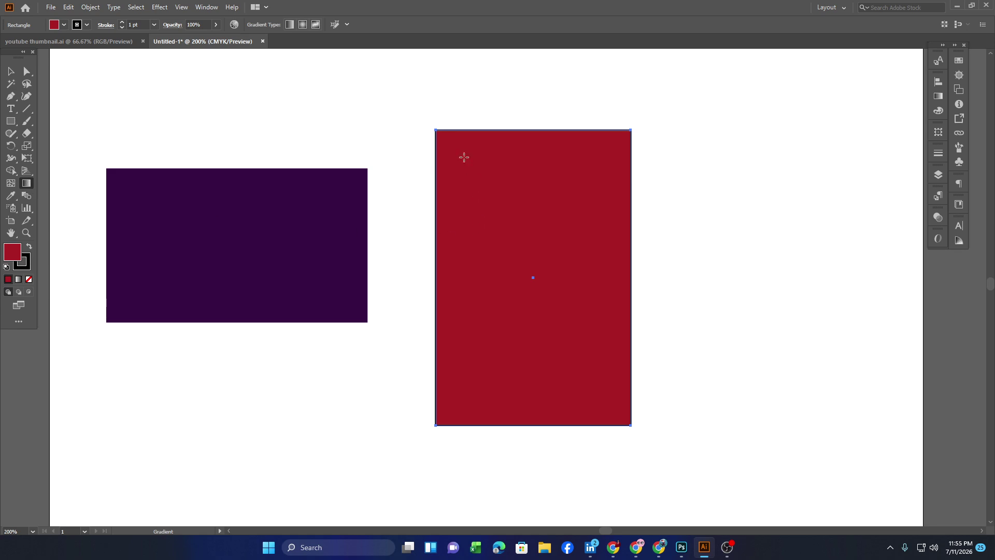
{"action": "left_click", "coordinate": [476, 287]}
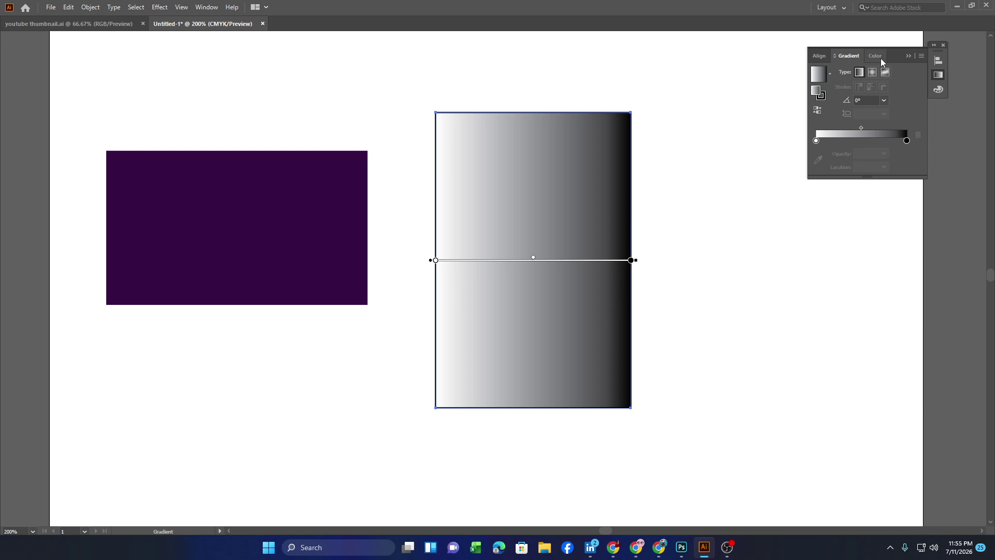
Recolour the black end stop of the tall rectangle's gradient with the magenta swatch.
{"action": "double_click", "coordinate": [906, 140]}
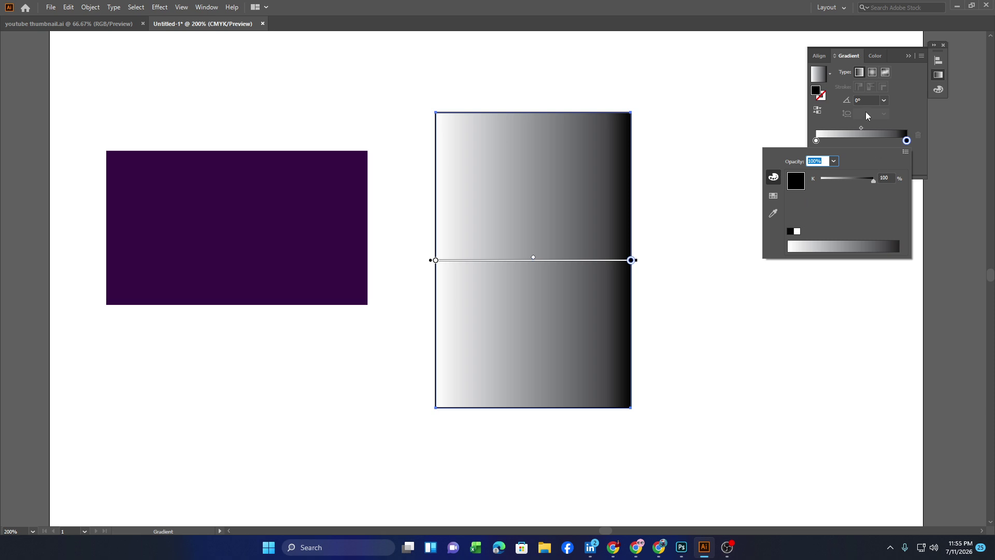
{"action": "left_click", "coordinate": [875, 64]}
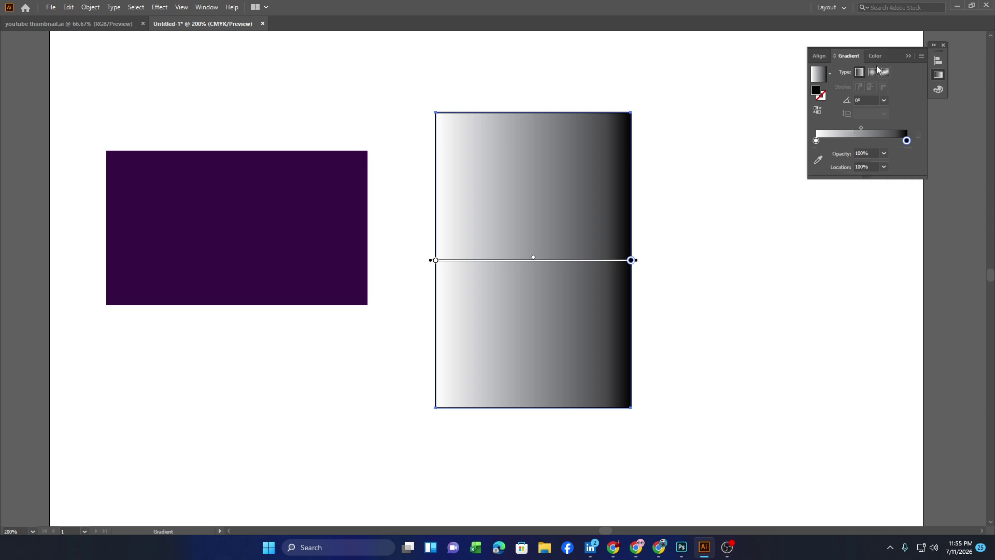
{"action": "double_click", "coordinate": [907, 141]}
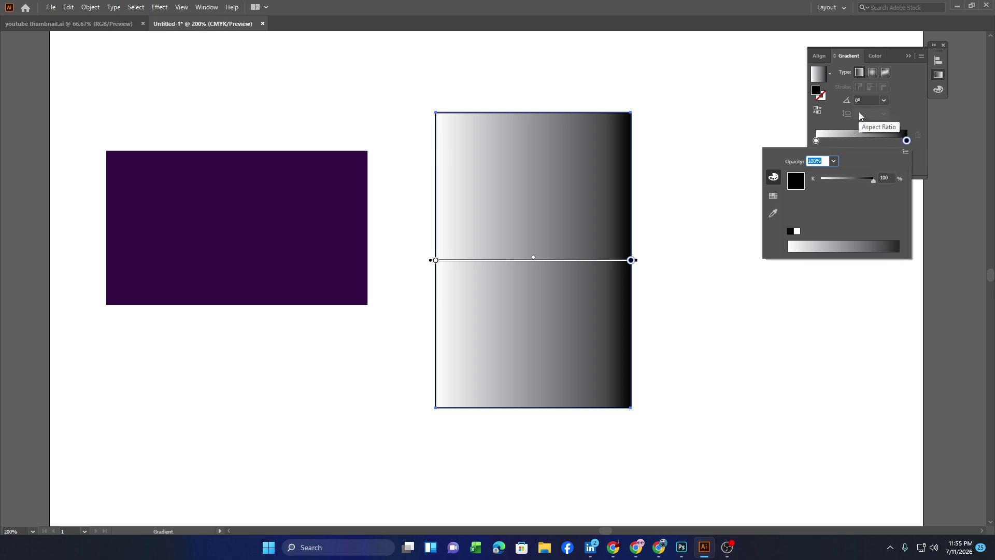
{"action": "double_click", "coordinate": [906, 140]}
{"action": "left_click", "coordinate": [773, 195]}
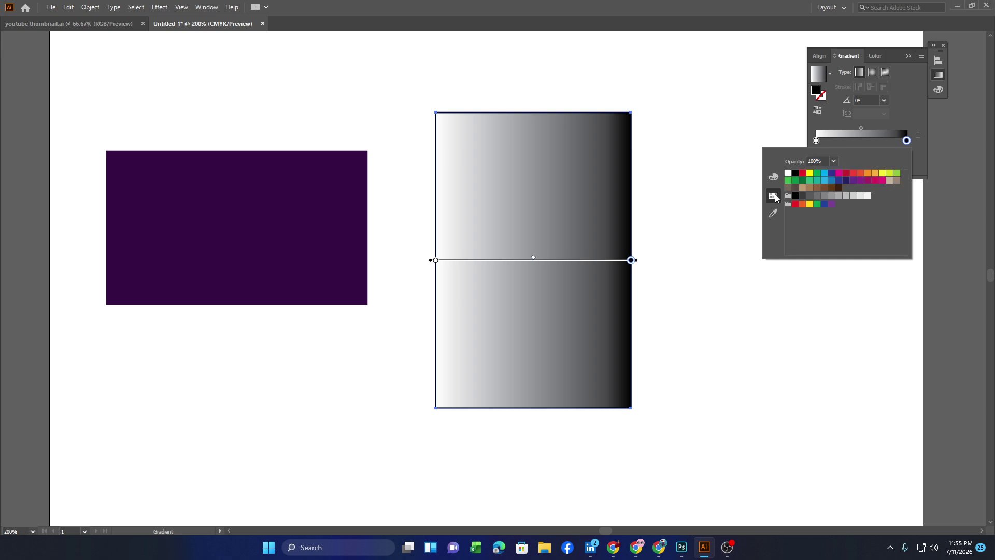
{"action": "left_click", "coordinate": [838, 173]}
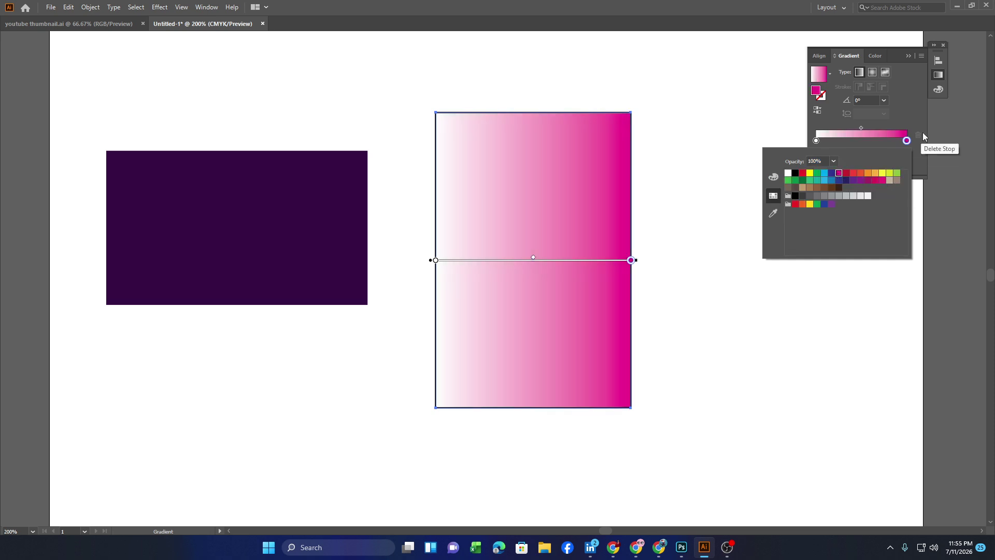
Add a magenta stop near the gradient's middle, and make the start stop CMYK Green at about 12% location.
{"action": "left_click_drag", "start_coordinate": [899, 141], "coordinate": [840, 142]}
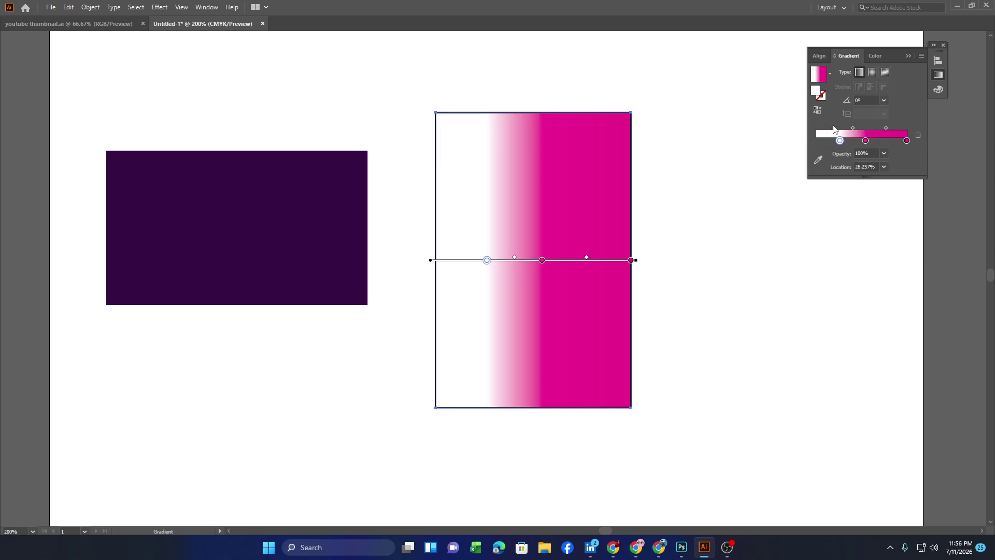
{"action": "left_click_drag", "start_coordinate": [840, 141], "coordinate": [827, 141]}
{"action": "double_click", "coordinate": [827, 141]}
{"action": "left_click", "coordinate": [817, 172]}
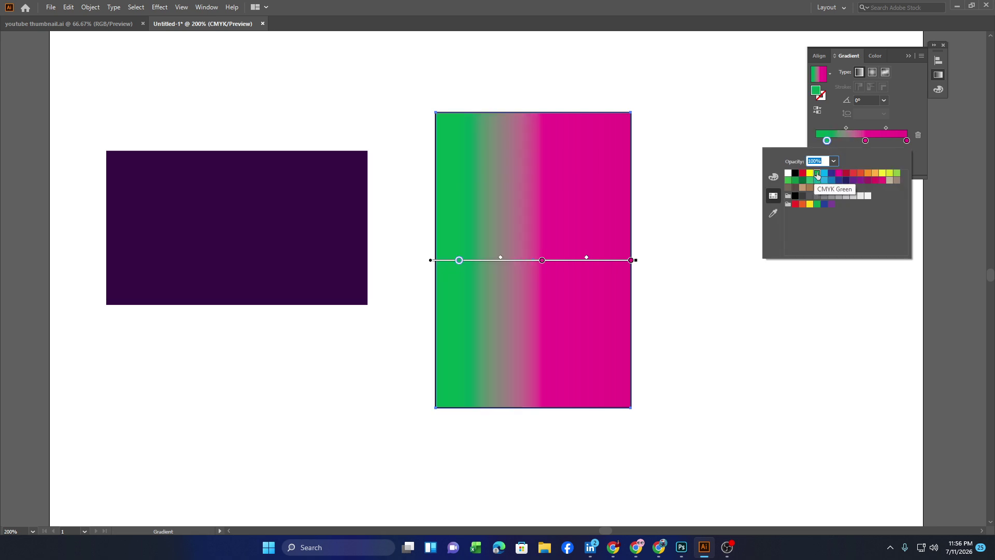
{"action": "left_click", "coordinate": [708, 223]}
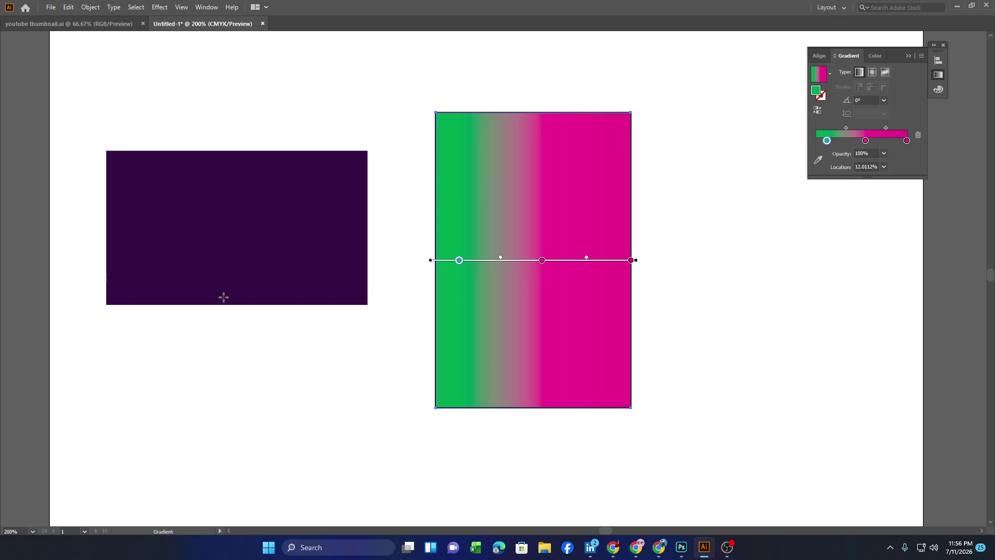
{"action": "left_click", "coordinate": [907, 56]}
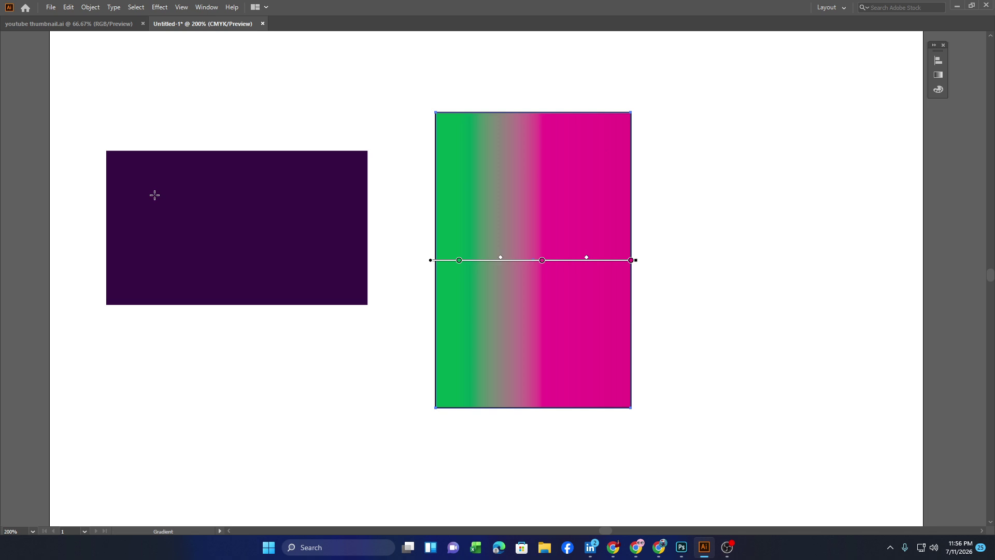
Close and relaunch Illustrator, and create a new A4 document.
{"action": "left_click", "coordinate": [980, 9]}
{"action": "left_click", "coordinate": [536, 285]}
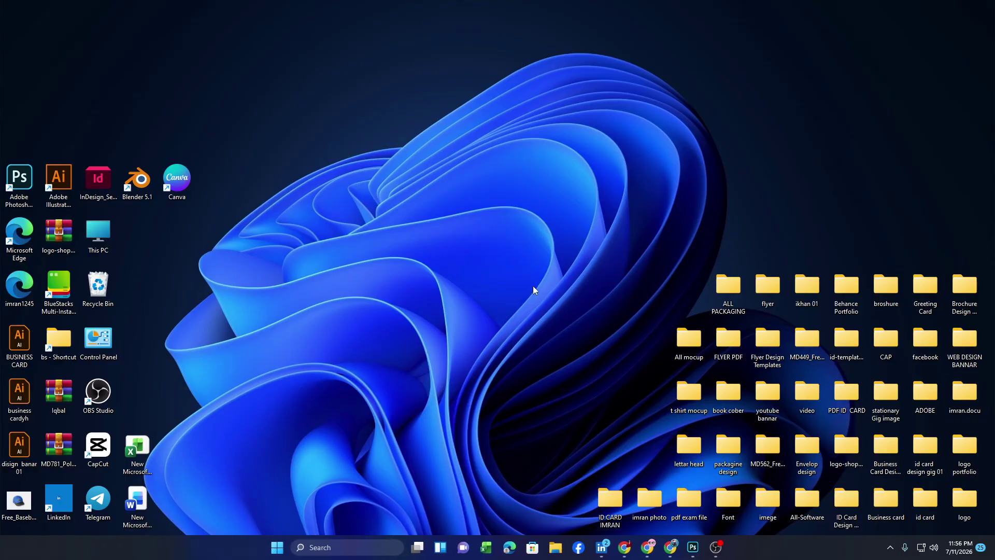
{"action": "double_click", "coordinate": [65, 188]}
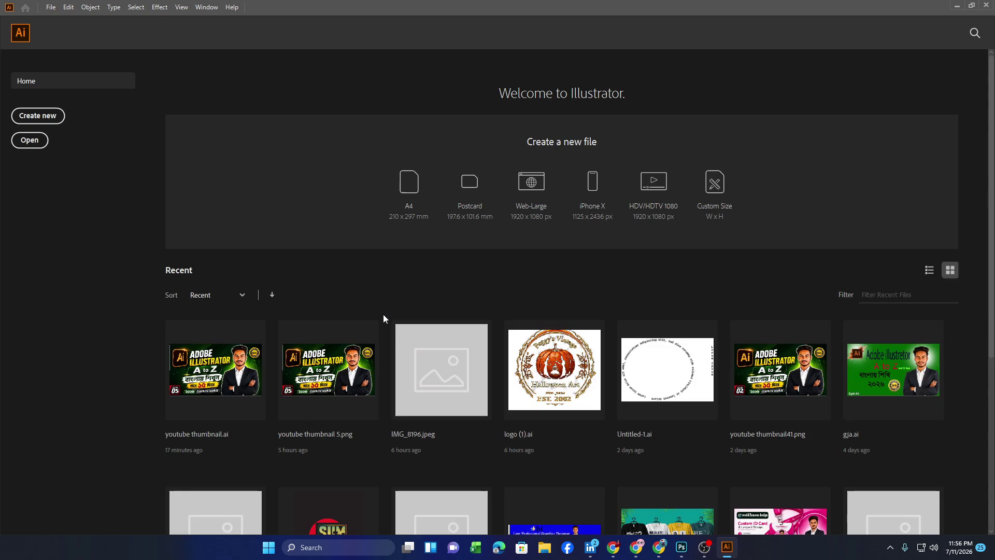
{"action": "left_click", "coordinate": [412, 194]}
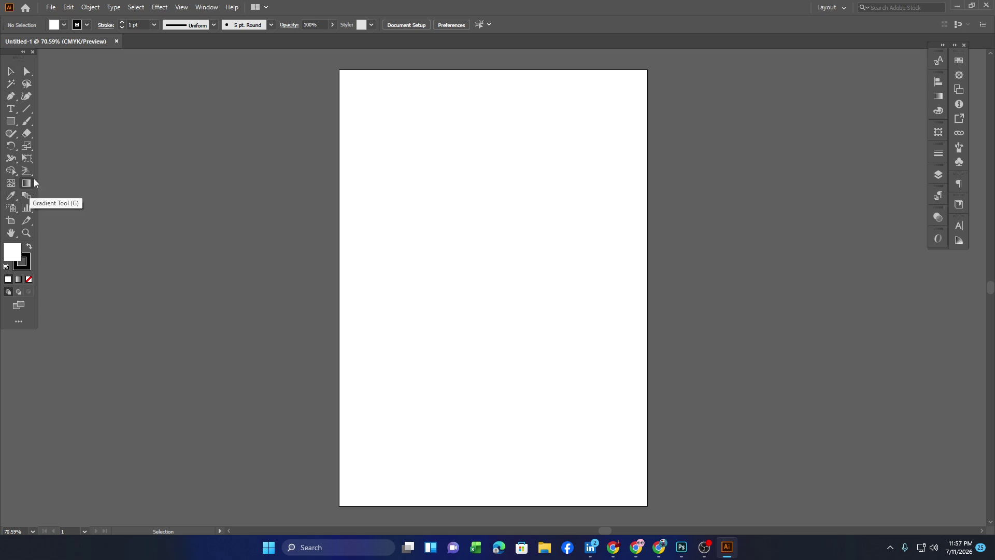
Draw a rectangle about 96 by 75 mm against the artboard's upper left edge and fill it with light teal.
{"action": "right_click", "coordinate": [6, 119]}
{"action": "left_click", "coordinate": [57, 123]}
{"action": "left_click_drag", "start_coordinate": [339, 143], "coordinate": [479, 254]}
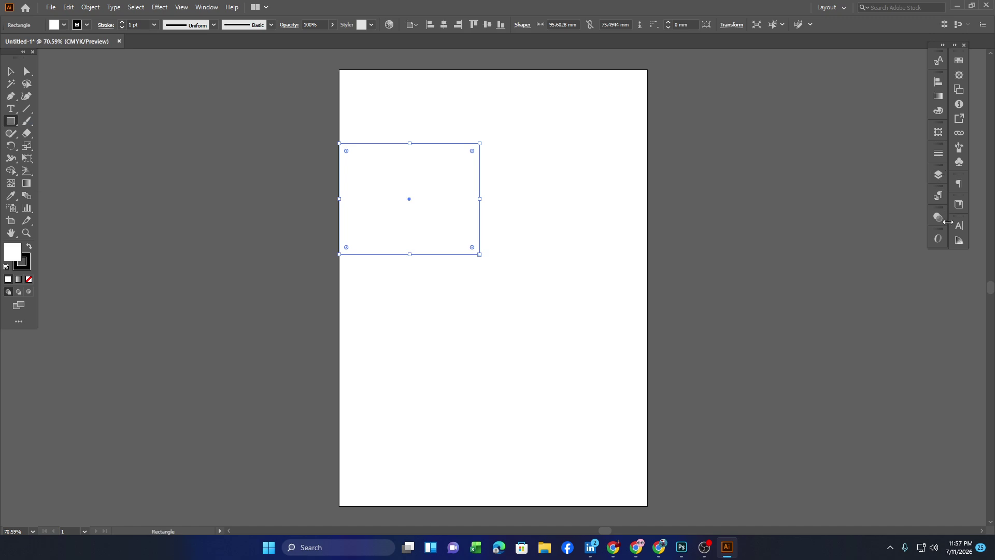
{"action": "left_click", "coordinate": [938, 110]}
{"action": "left_click", "coordinate": [864, 148]}
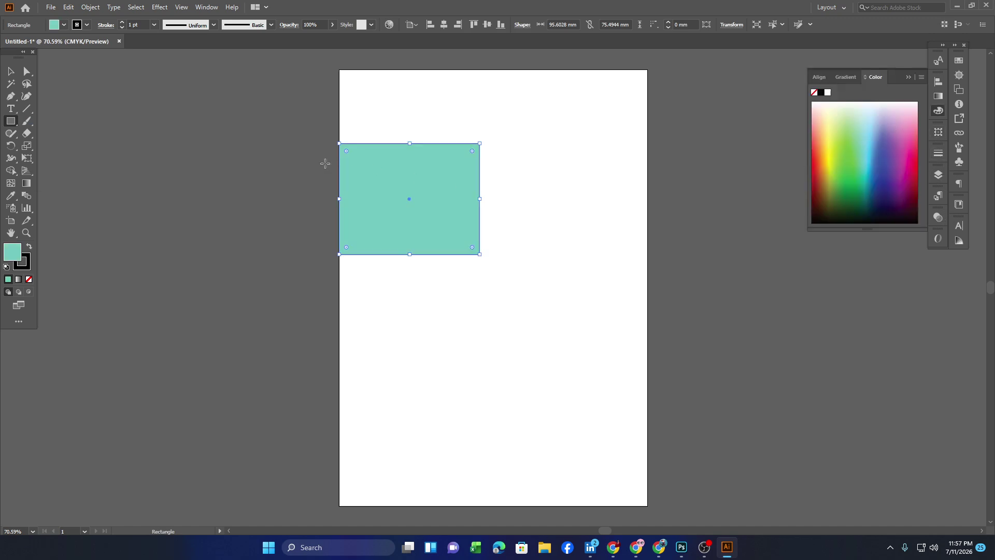
Draw a yellow rectangle about 57 by 126 mm at the upper right and a dark green one about 112 by 52 mm below the teal one.
{"action": "left_click_drag", "start_coordinate": [546, 102], "coordinate": [630, 287]}
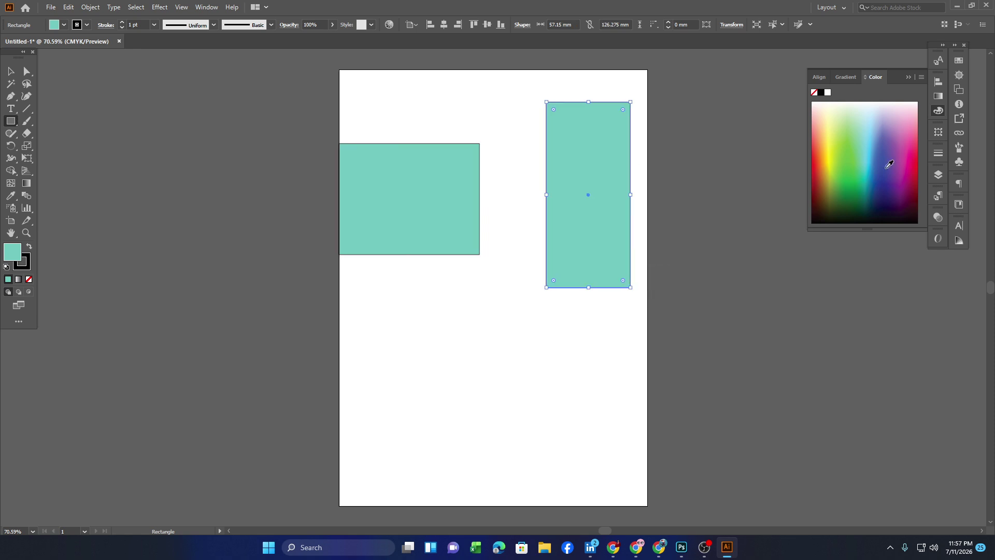
{"action": "left_click", "coordinate": [833, 138]}
{"action": "left_click_drag", "start_coordinate": [333, 308], "coordinate": [497, 383]}
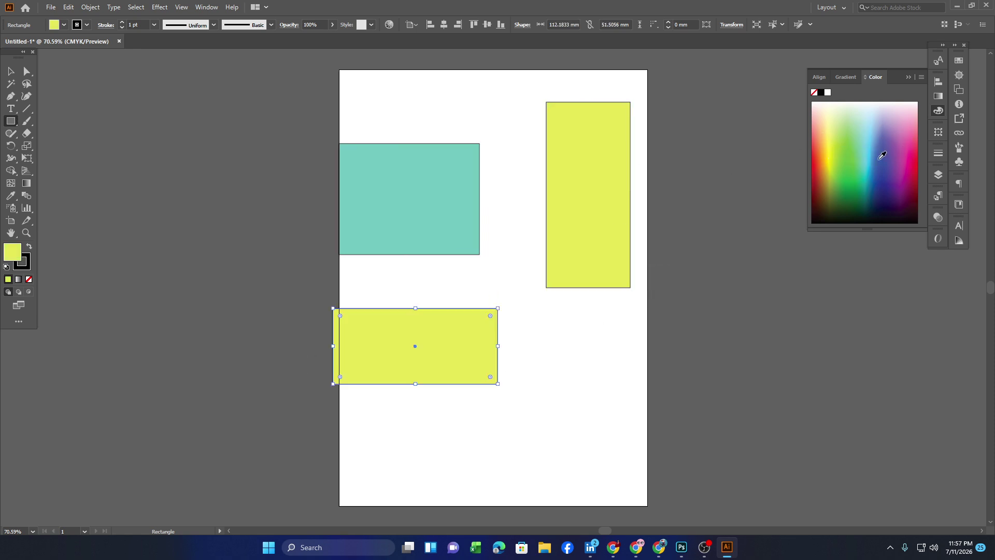
{"action": "left_click", "coordinate": [855, 204]}
Draw a dark purple rectangle about 66 by 131 mm at the lower right and a blue bar about 122 by 15 mm above the teal one.
{"action": "left_click_drag", "start_coordinate": [533, 308], "coordinate": [630, 501]}
{"action": "left_click", "coordinate": [894, 117]}
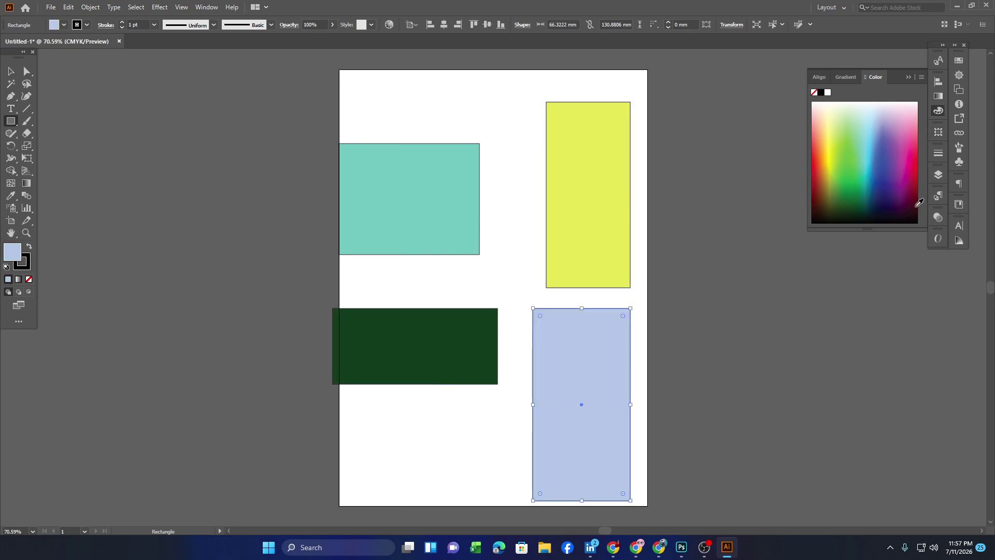
{"action": "left_click", "coordinate": [902, 210]}
{"action": "left_click_drag", "start_coordinate": [315, 80], "coordinate": [495, 102]}
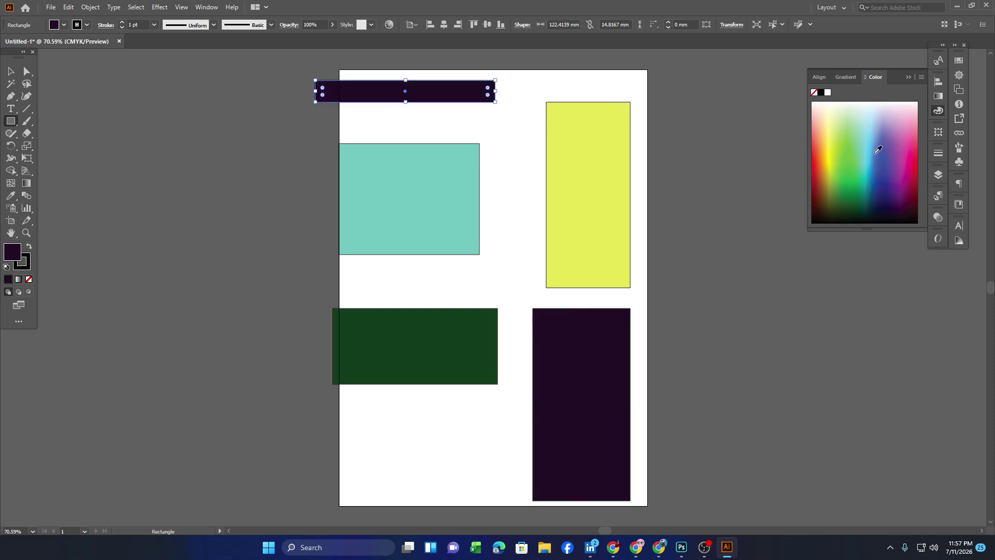
{"action": "left_click", "coordinate": [878, 149]}
{"action": "left_click", "coordinate": [9, 71]}
{"action": "left_click", "coordinate": [71, 172]}
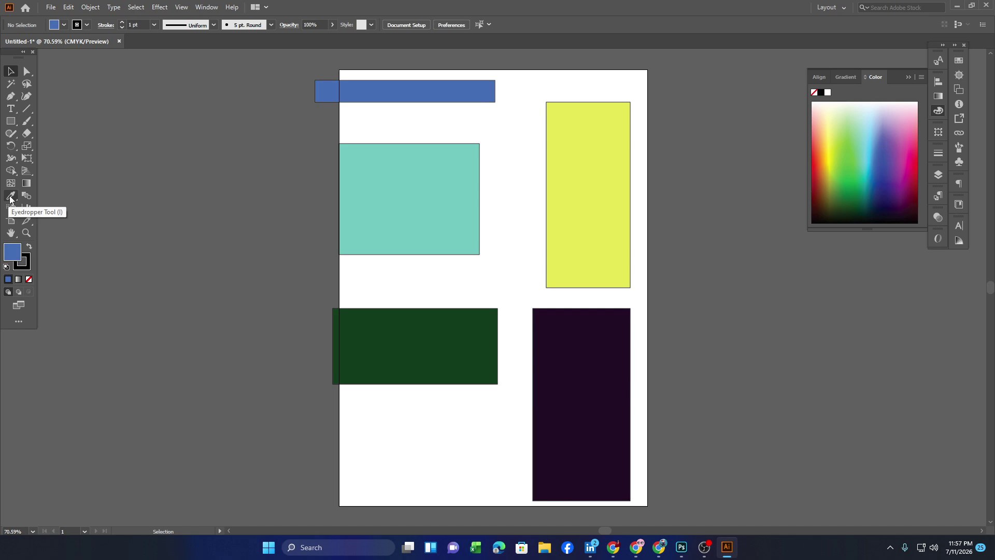
Recolour the green, purple and yellow rectangles together by sampling the blue bar with the Eyedropper tool.
{"action": "left_click", "coordinate": [428, 363]}
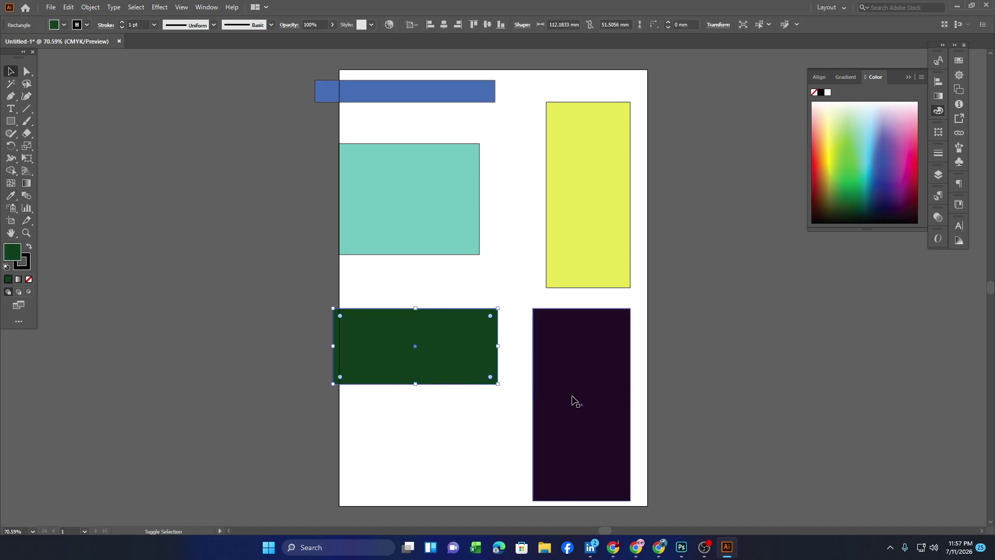
{"action": "left_click", "coordinate": [575, 402], "text": "shift"}
{"action": "left_click", "coordinate": [570, 254], "text": "shift"}
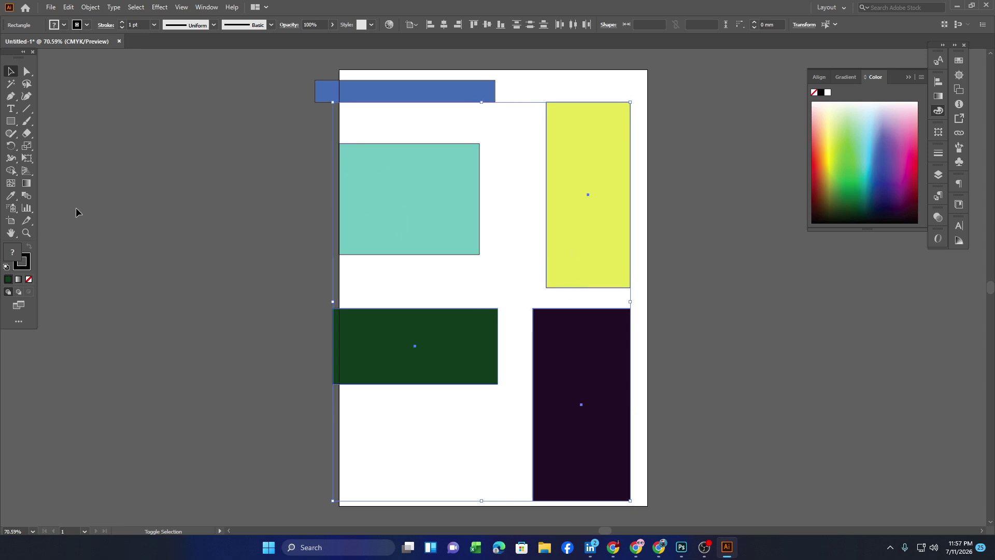
{"action": "left_click", "coordinate": [9, 197]}
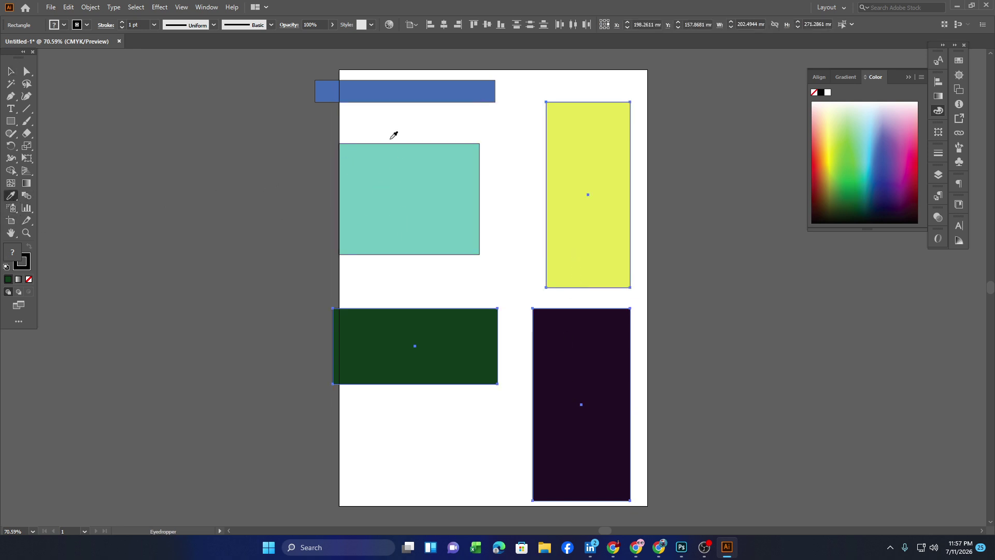
{"action": "left_click", "coordinate": [350, 84]}
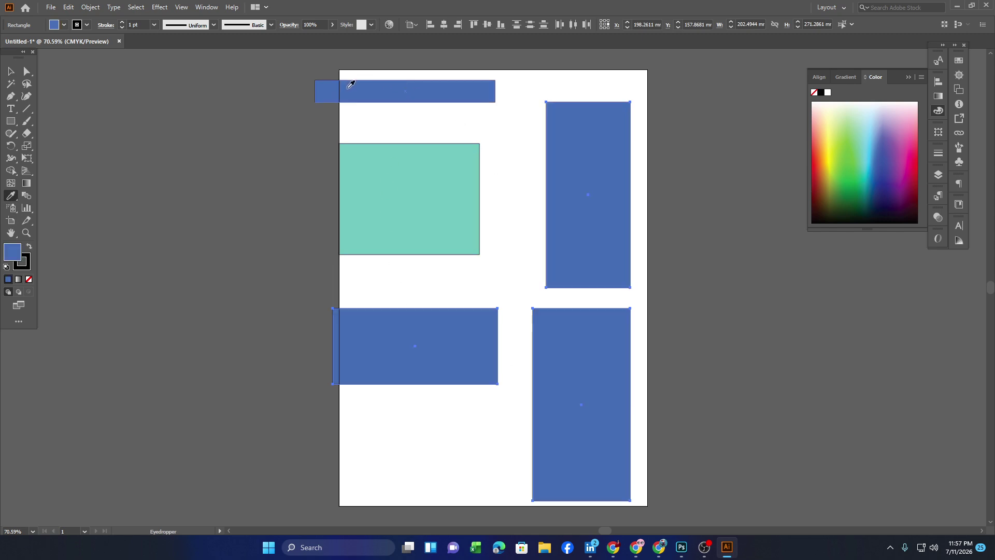
Draw a large column graph across the artboard's middle and a small one just above the lower-left blue rectangle, highlighting blocks of data cells.
{"action": "left_click", "coordinate": [11, 71]}
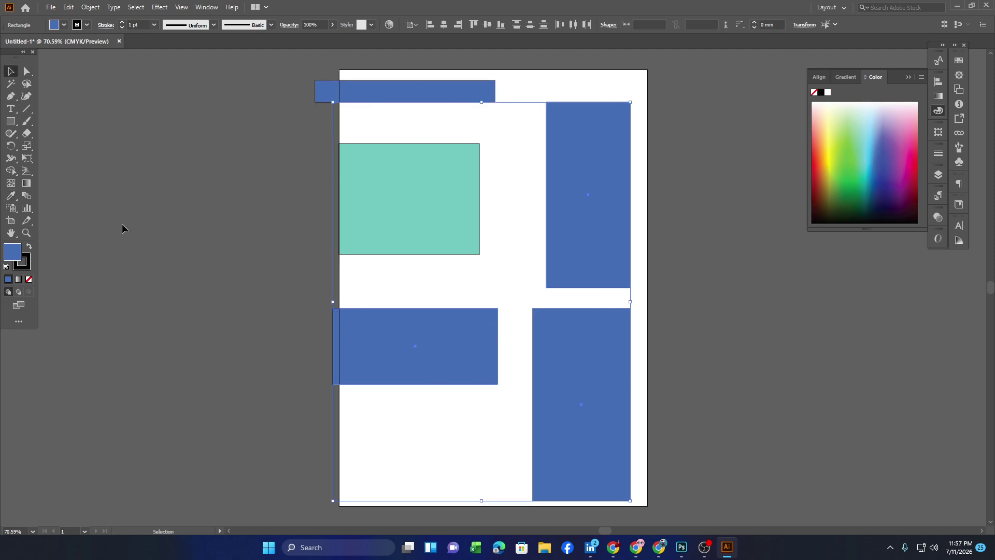
{"action": "left_click", "coordinate": [26, 199]}
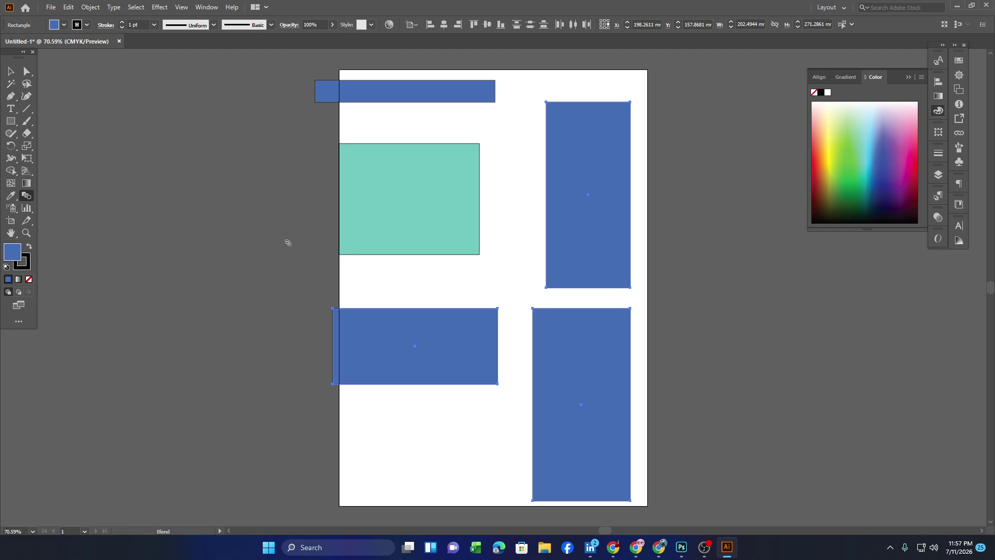
{"action": "left_click", "coordinate": [25, 208]}
{"action": "left_click_drag", "start_coordinate": [361, 171], "coordinate": [695, 410]}
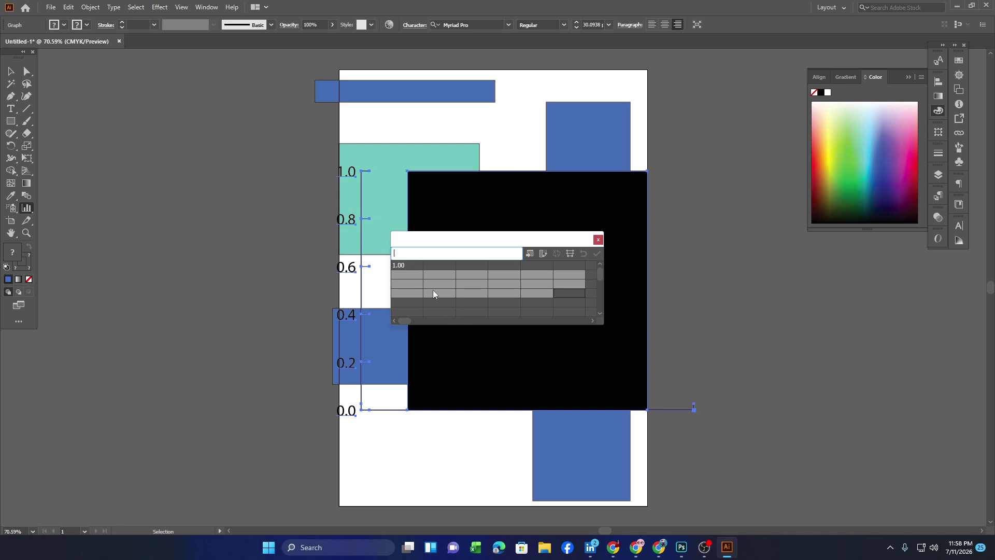
{"action": "left_click", "coordinate": [487, 299]}
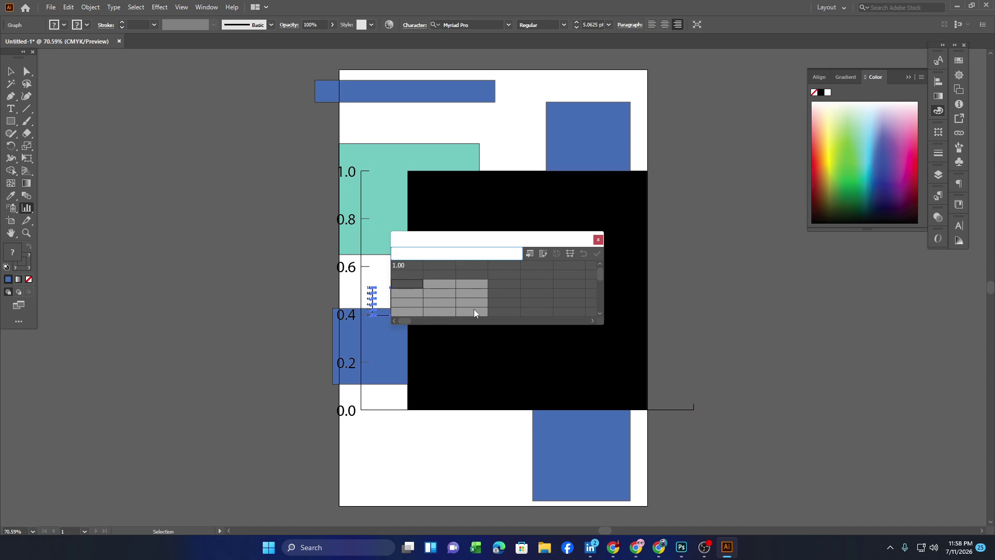
{"action": "left_click_drag", "start_coordinate": [473, 308], "coordinate": [507, 315]}
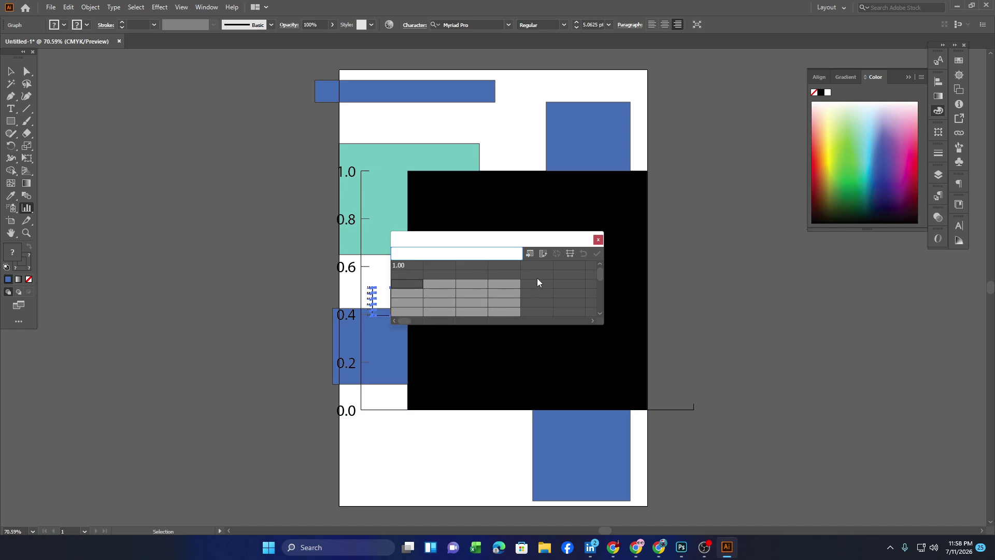
{"action": "left_click_drag", "start_coordinate": [536, 277], "coordinate": [555, 319]}
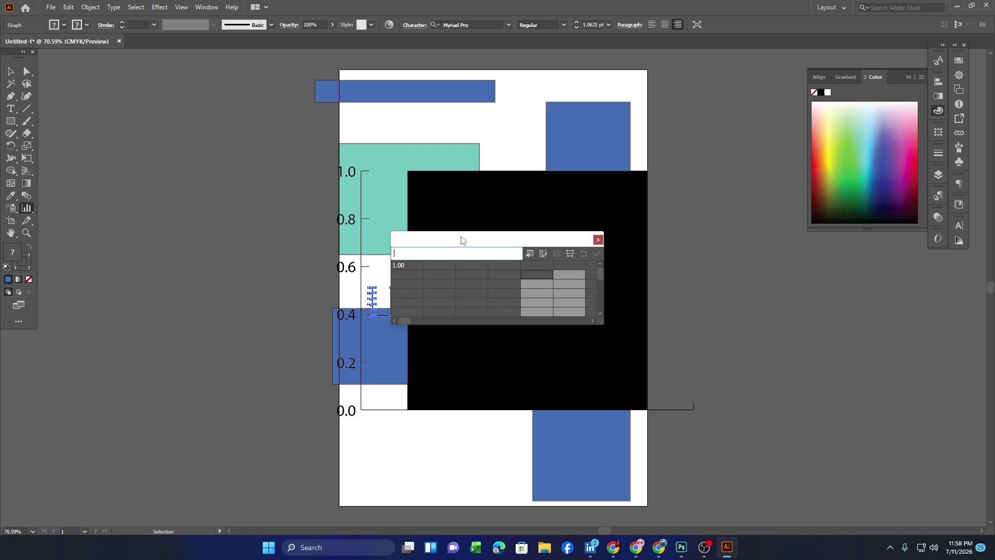
Move the graph data window off the artboard, draw another small column graph over the large black column, and highlight a block of data cells.
{"action": "left_click_drag", "start_coordinate": [460, 237], "coordinate": [733, 258]}
{"action": "left_click_drag", "start_coordinate": [457, 202], "coordinate": [627, 224]}
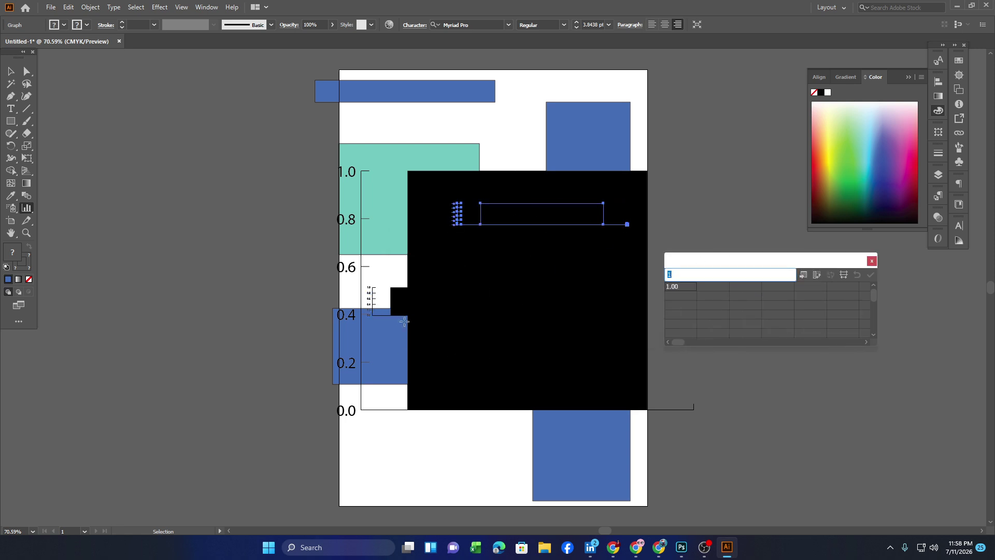
{"action": "left_click_drag", "start_coordinate": [713, 286], "coordinate": [809, 327]}
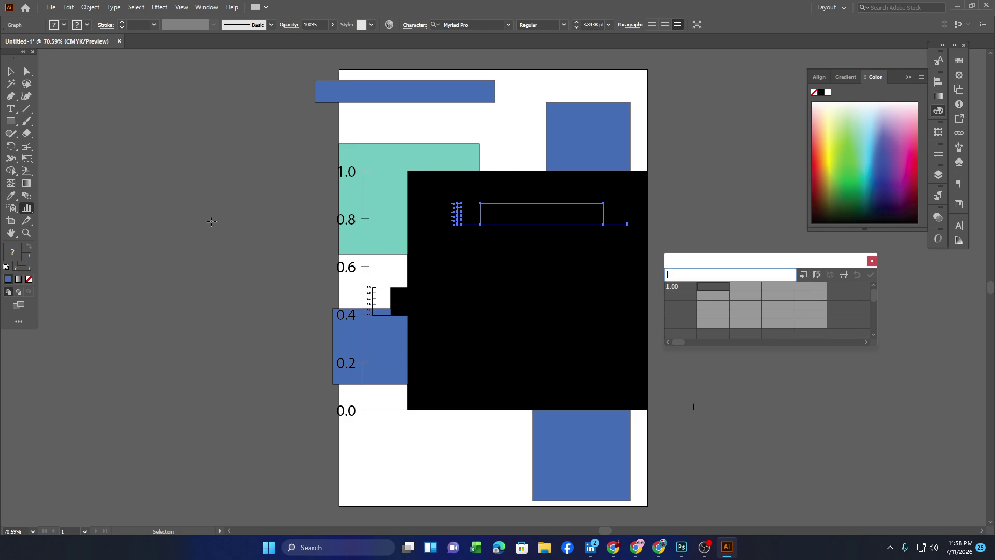
{"action": "left_click", "coordinate": [10, 220]}
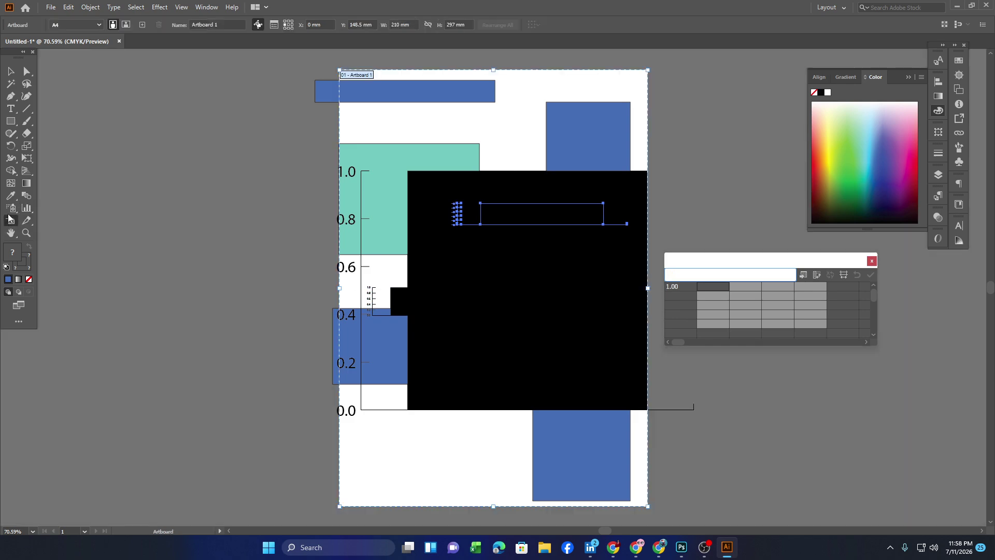
{"action": "left_click", "coordinate": [11, 71]}
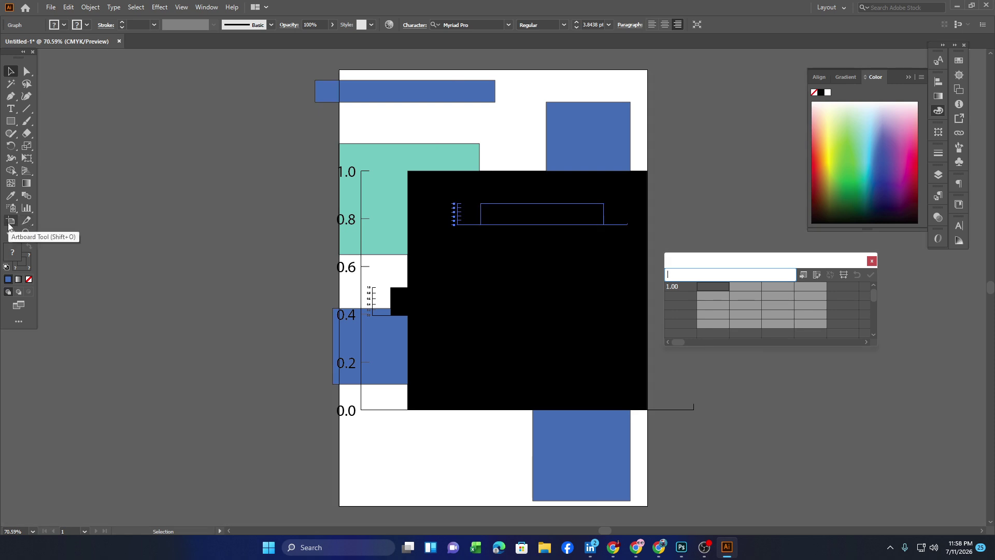
{"action": "left_click", "coordinate": [9, 223]}
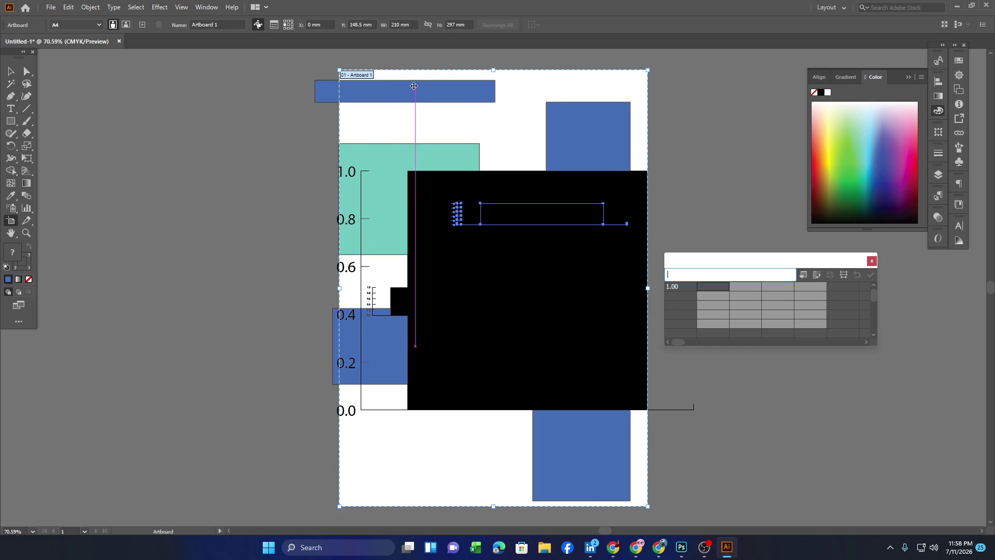
{"action": "left_click", "coordinate": [400, 24]}
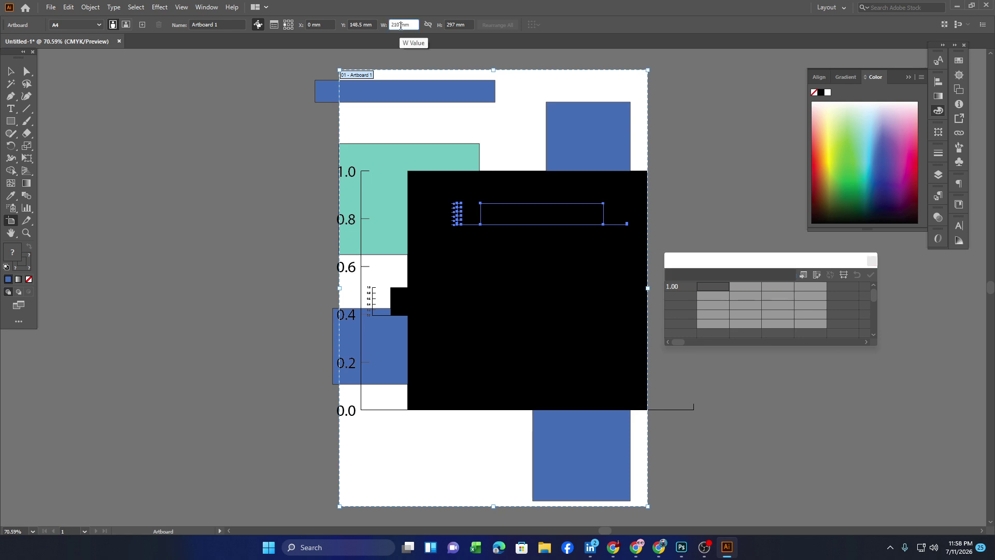
{"action": "left_click_drag", "start_coordinate": [400, 25], "coordinate": [389, 25]}
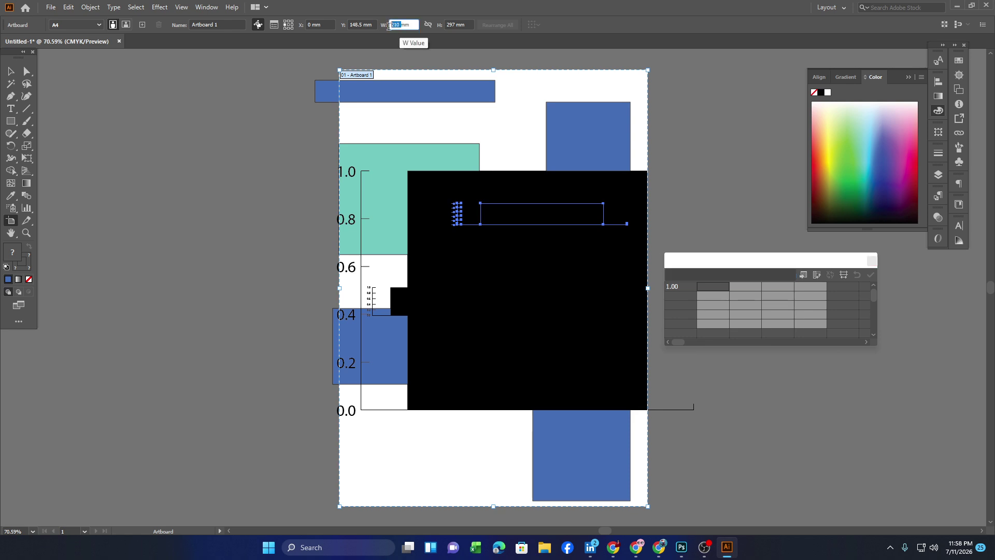
{"action": "left_click", "coordinate": [236, 108]}
{"action": "key", "text": "v"}
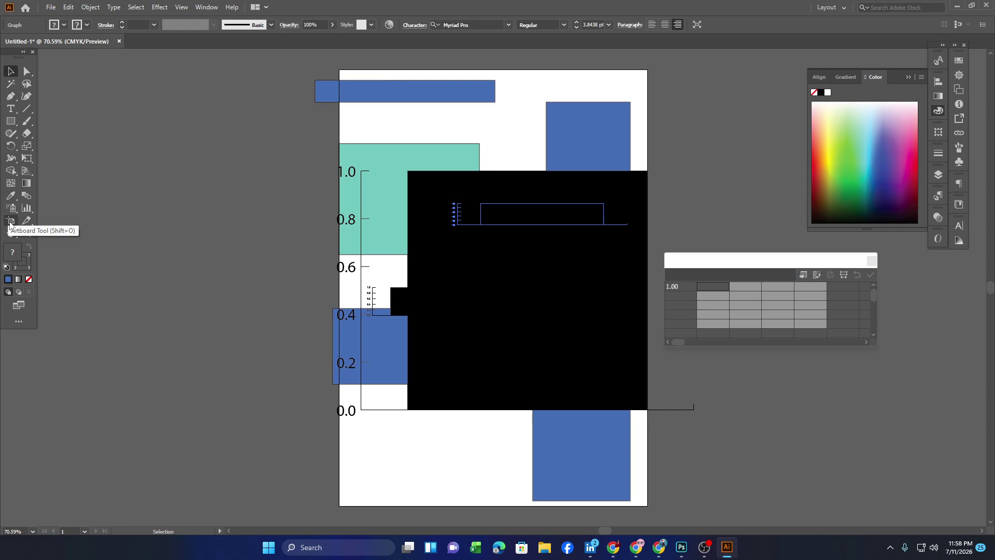
Set the artboard's width to 150 mm with the Artboard tool.
{"action": "left_click", "coordinate": [10, 222]}
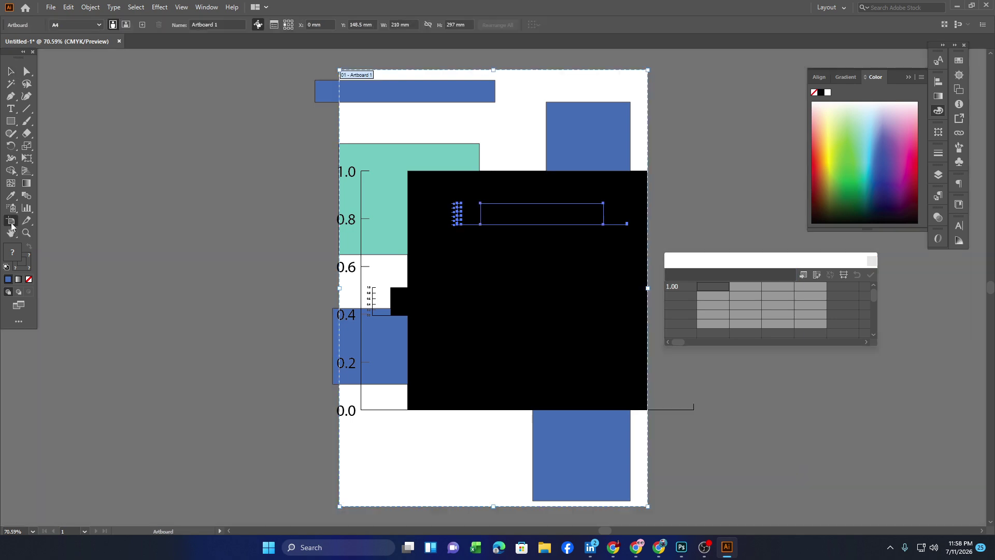
{"action": "double_click", "coordinate": [391, 24]}
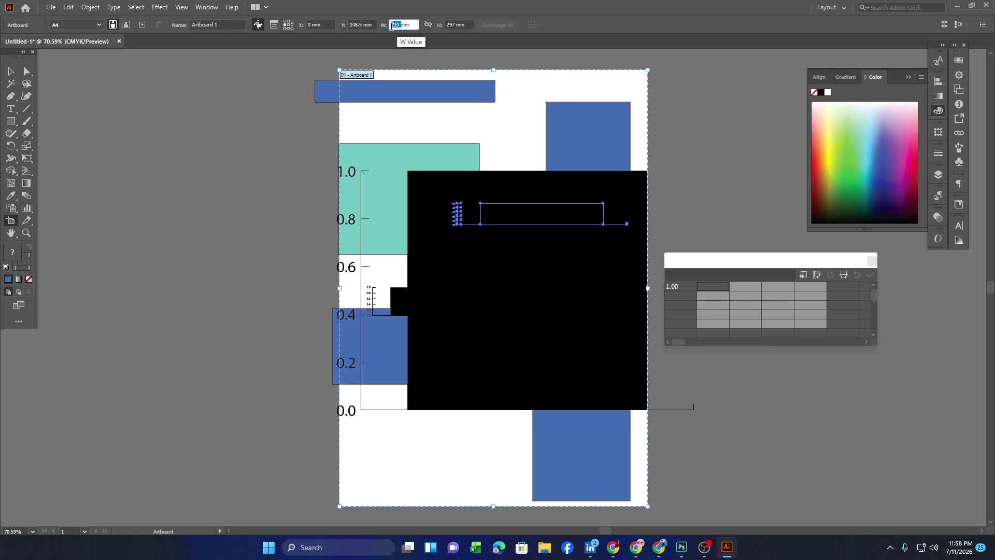
{"action": "type", "text": "150"}
{"action": "left_click", "coordinate": [199, 91]}
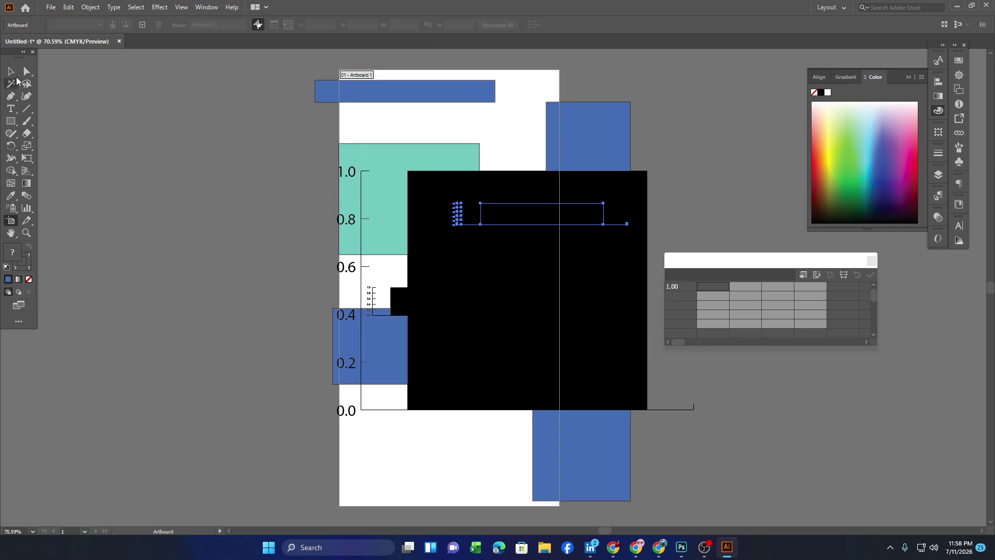
{"action": "left_click", "coordinate": [9, 72]}
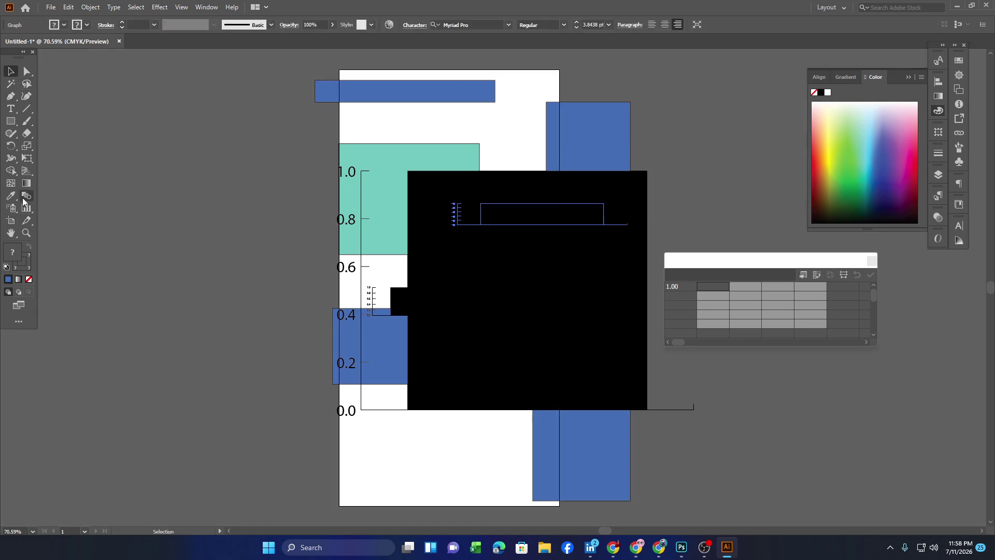
{"action": "left_click", "coordinate": [11, 220]}
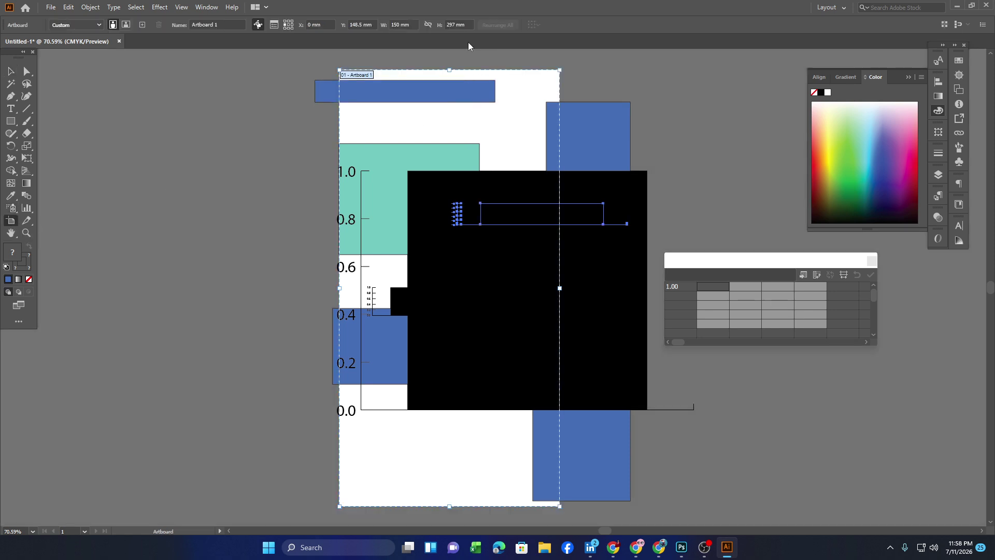
{"action": "left_click", "coordinate": [459, 25]}
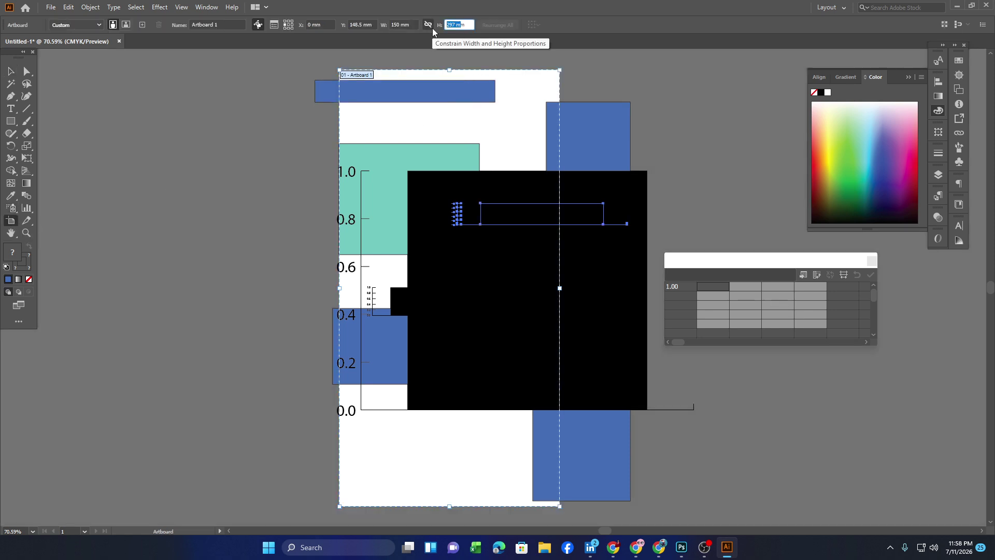
{"action": "left_click", "coordinate": [240, 139]}
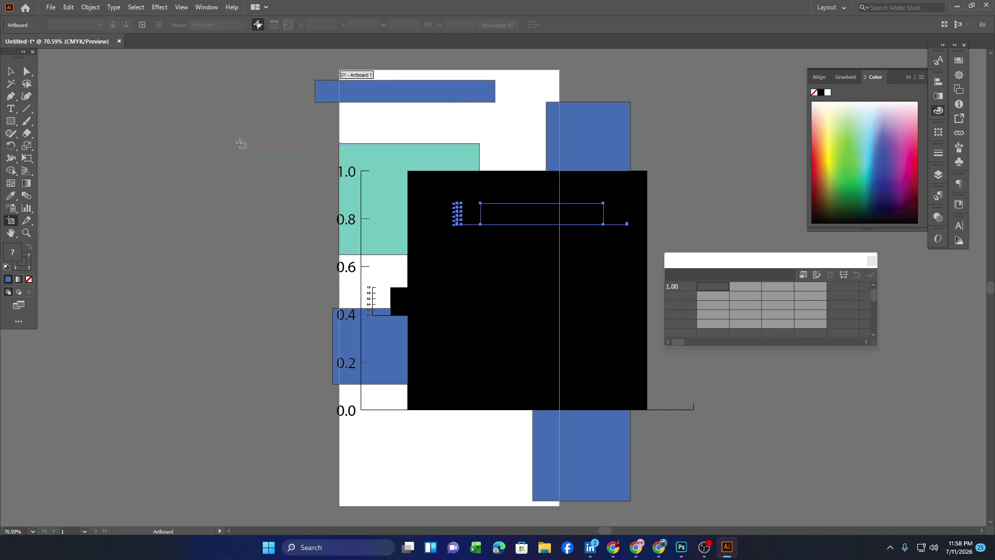
{"action": "left_click", "coordinate": [10, 71]}
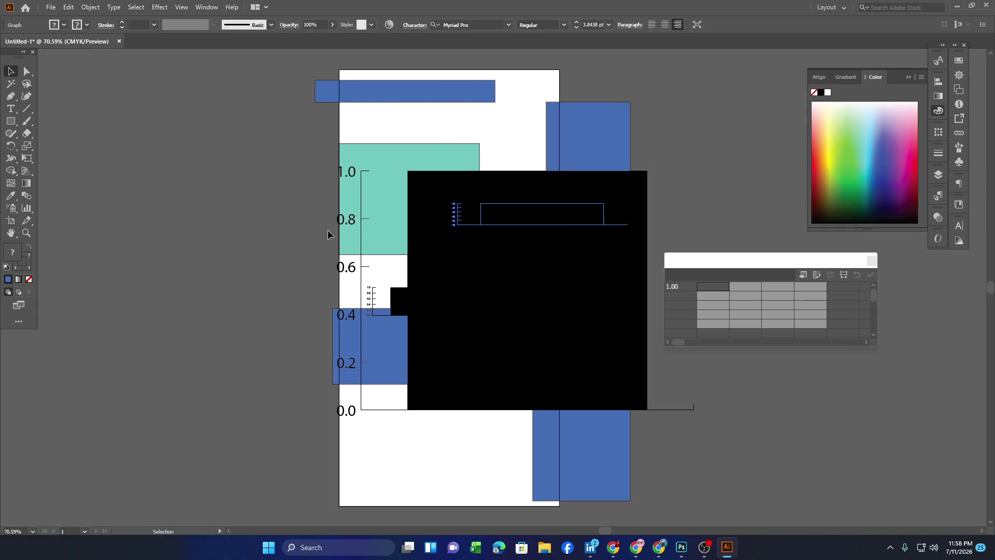
Close the graph data window, choosing to save its changes, and delete the large column graph.
{"action": "left_click", "coordinate": [417, 218]}
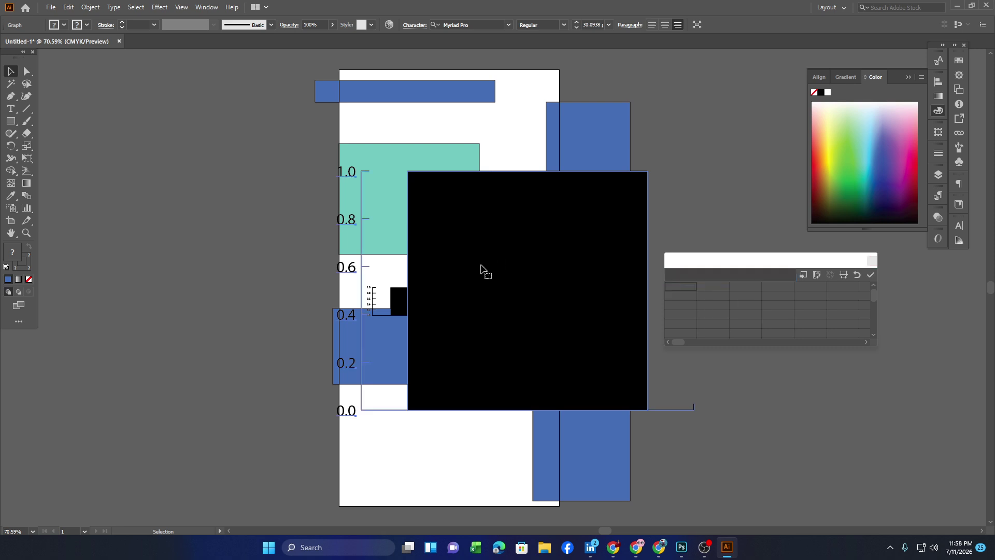
{"action": "left_click", "coordinate": [872, 260]}
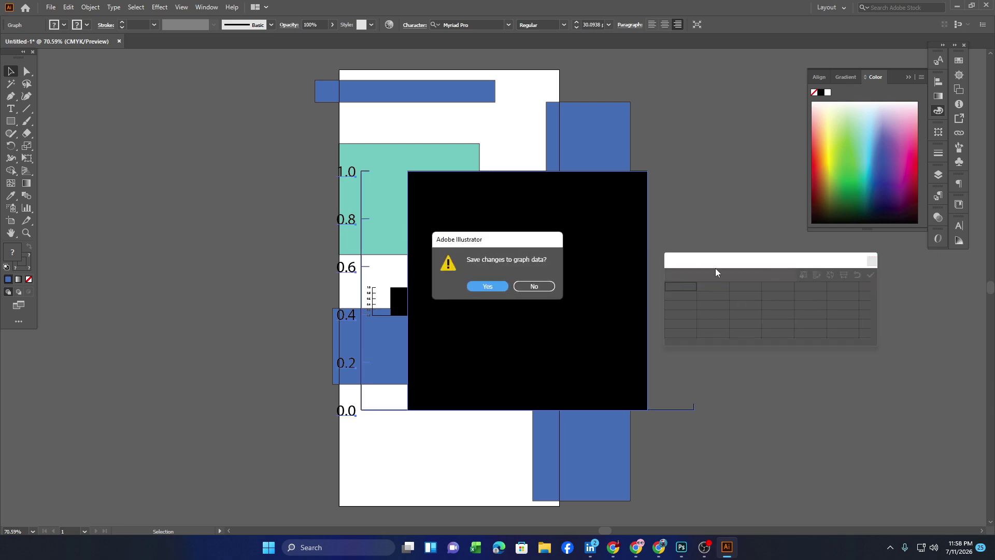
{"action": "left_click", "coordinate": [499, 285]}
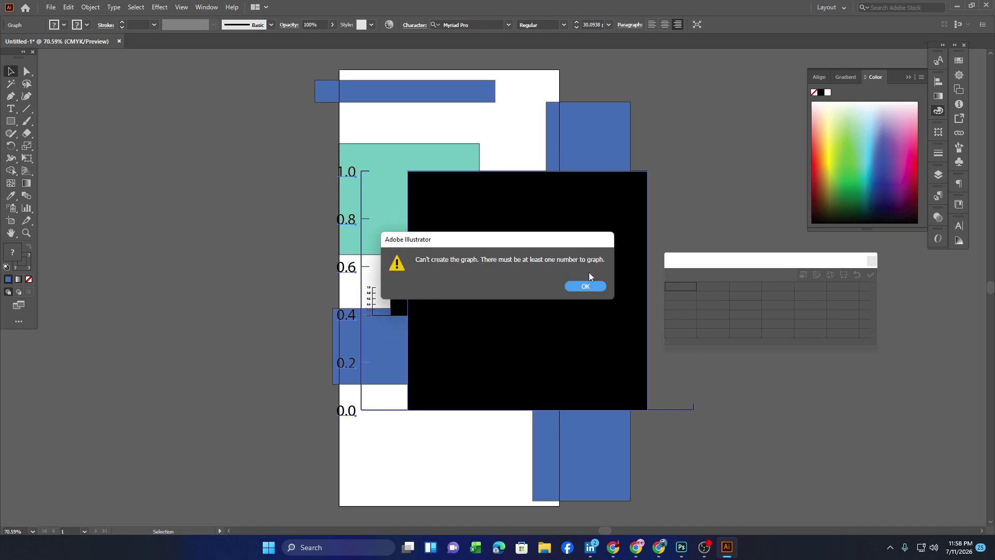
{"action": "left_click", "coordinate": [585, 284]}
{"action": "left_click_drag", "start_coordinate": [464, 283], "coordinate": [585, 244]}
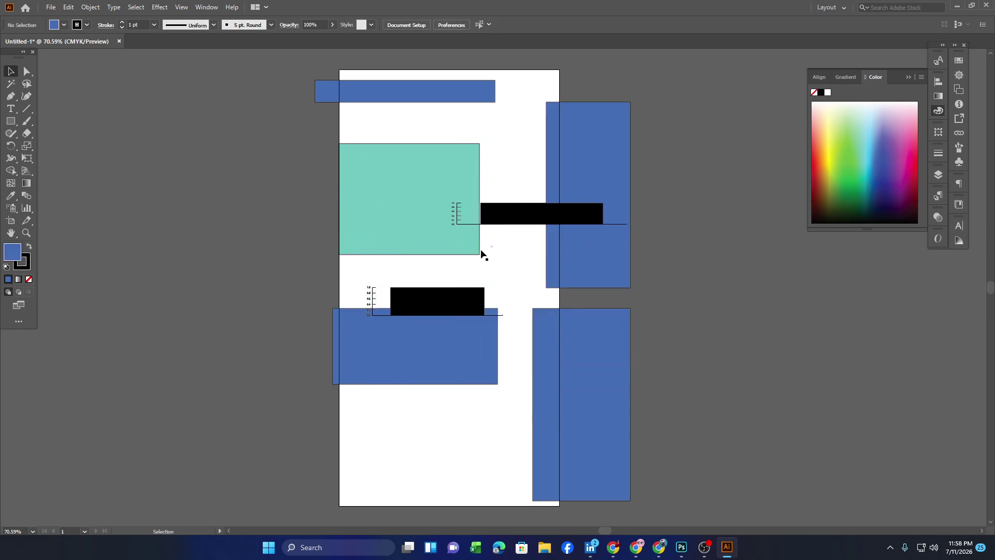
Delete the teal rectangle, the three large blue rectangles and the two small graphs, keeping only the blue bar.
{"action": "left_click", "coordinate": [422, 224]}
{"action": "key", "text": "Delete"}
{"action": "left_click", "coordinate": [441, 319]}
{"action": "key", "text": "Delete"}
{"action": "left_click", "coordinate": [449, 302]}
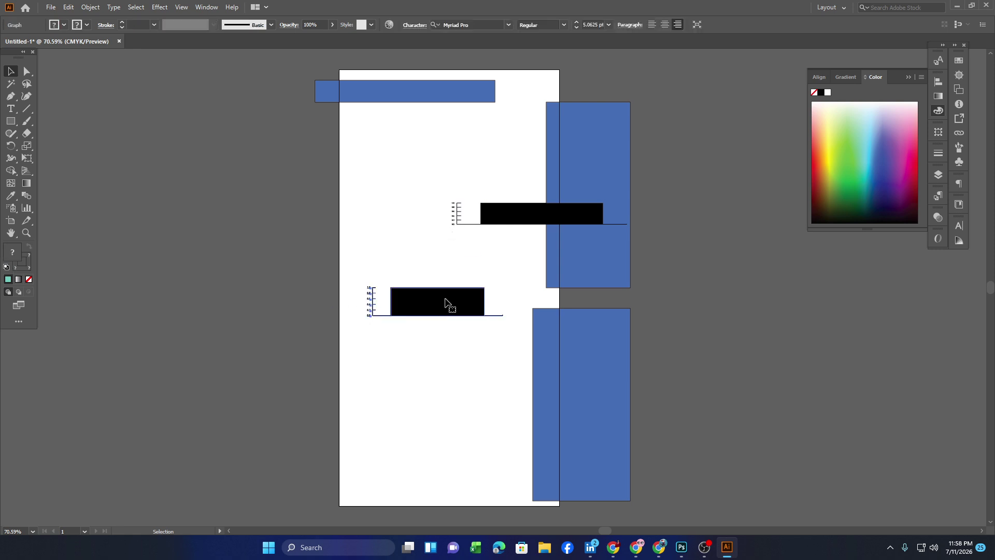
{"action": "key", "text": "Delete"}
{"action": "left_click", "coordinate": [528, 209]}
{"action": "key", "text": "Delete"}
{"action": "left_click", "coordinate": [561, 220]}
{"action": "key", "text": "Delete"}
{"action": "left_click", "coordinate": [557, 311]}
{"action": "key", "text": "Delete"}
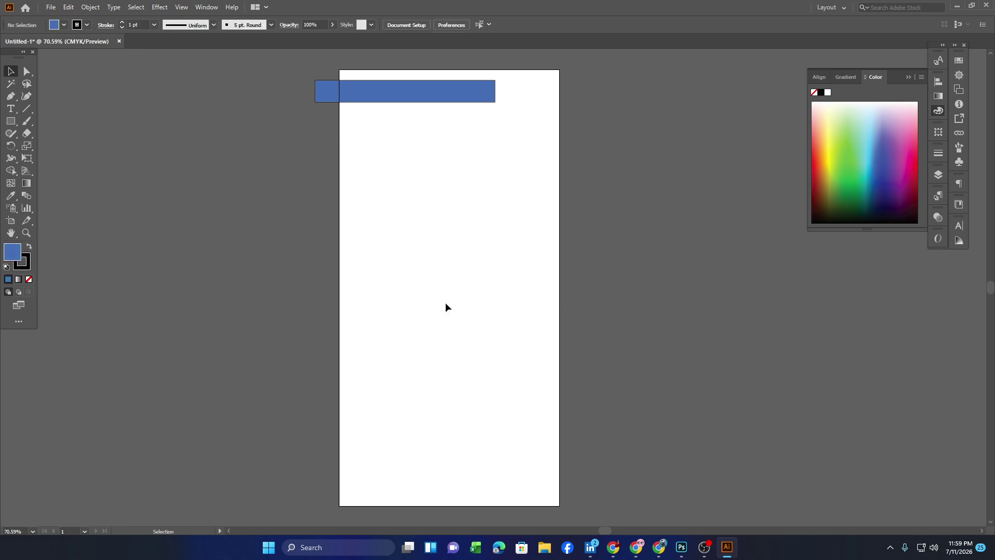
Set the artboard's height to 200 mm with the Artboard tool.
{"action": "left_click", "coordinate": [11, 220]}
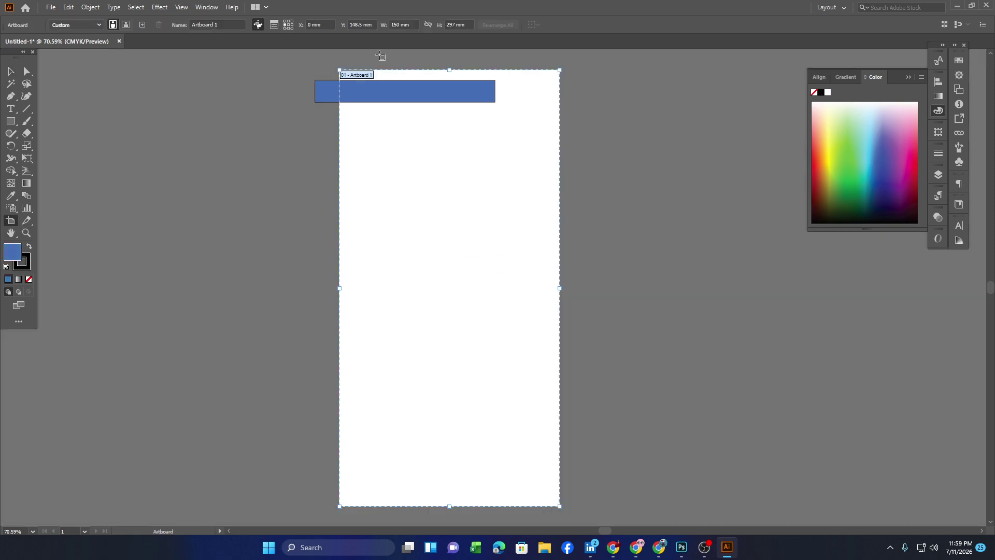
{"action": "left_click", "coordinate": [447, 25]}
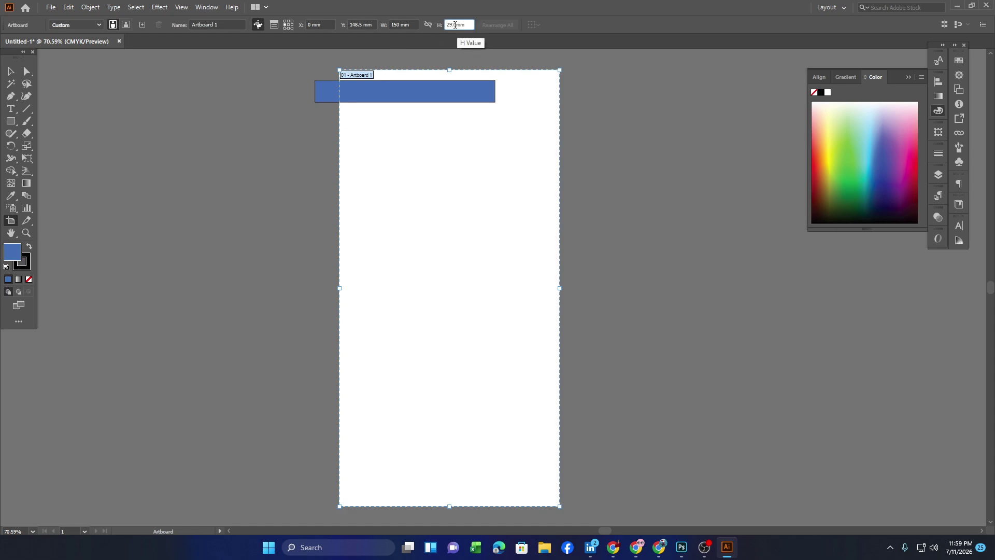
{"action": "type", "text": "200"}
{"action": "key", "text": "Return"}
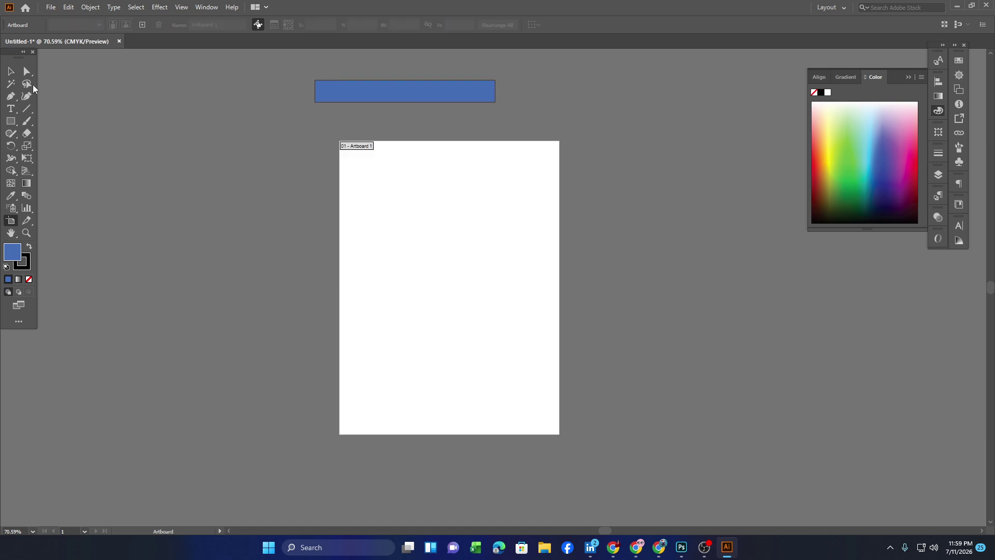
{"action": "left_click", "coordinate": [11, 71]}
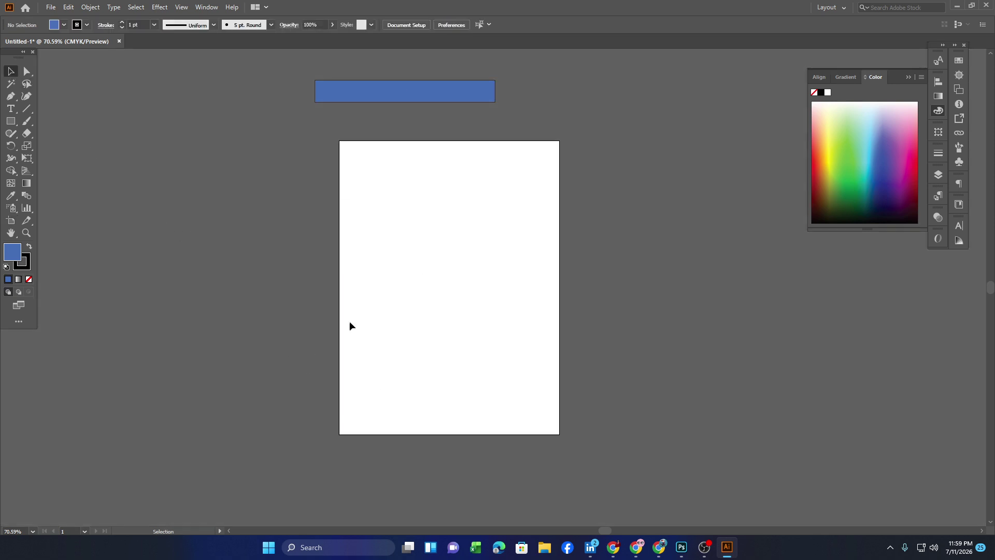
Draw a blue rectangle in the artboard's upper-left area and a tall black rectangle about 68 by 147 mm along its right side.
{"action": "scroll", "coordinate": [373, 277], "scroll_direction": "up", "scroll_amount": 2}
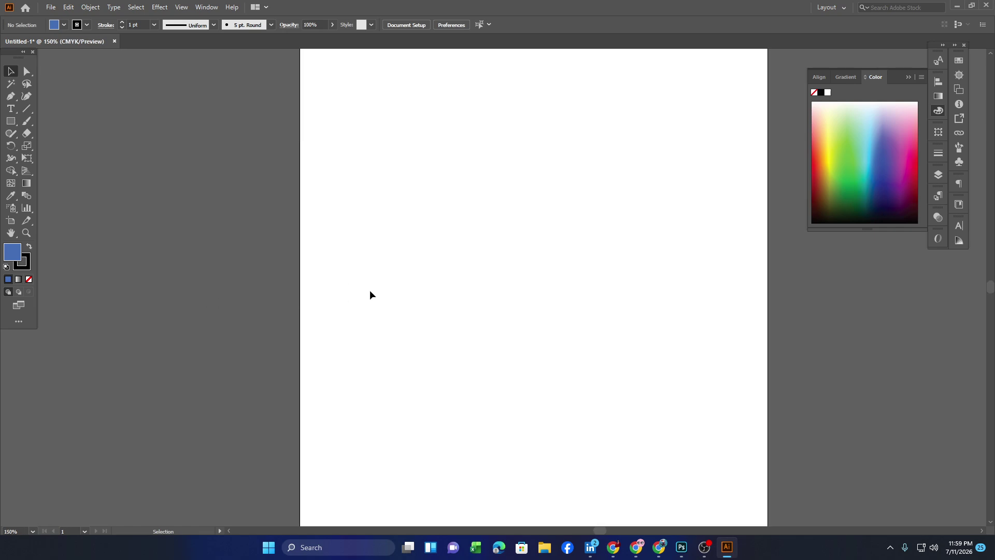
{"action": "scroll", "coordinate": [370, 294], "scroll_direction": "down", "scroll_amount": 1}
{"action": "left_click", "coordinate": [10, 121]}
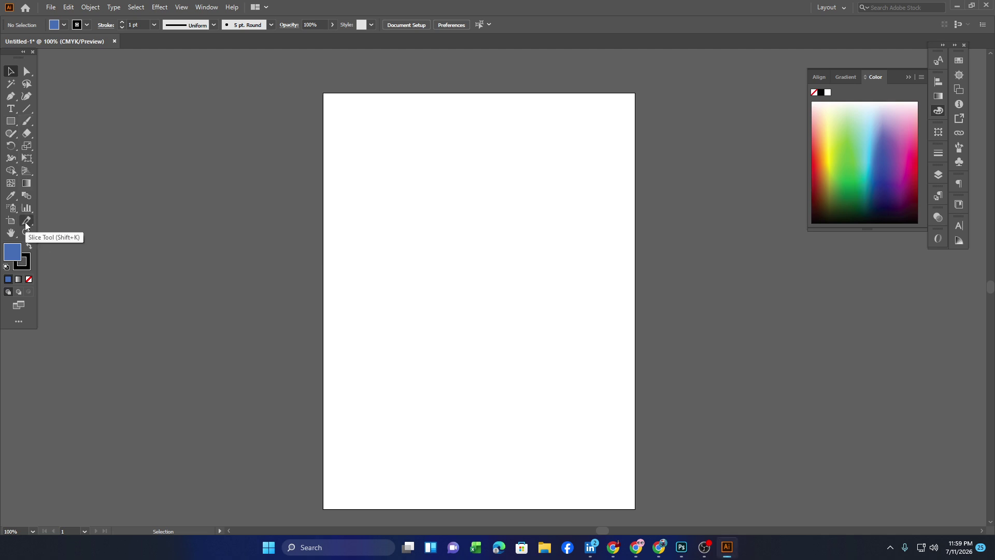
{"action": "left_click", "coordinate": [15, 122]}
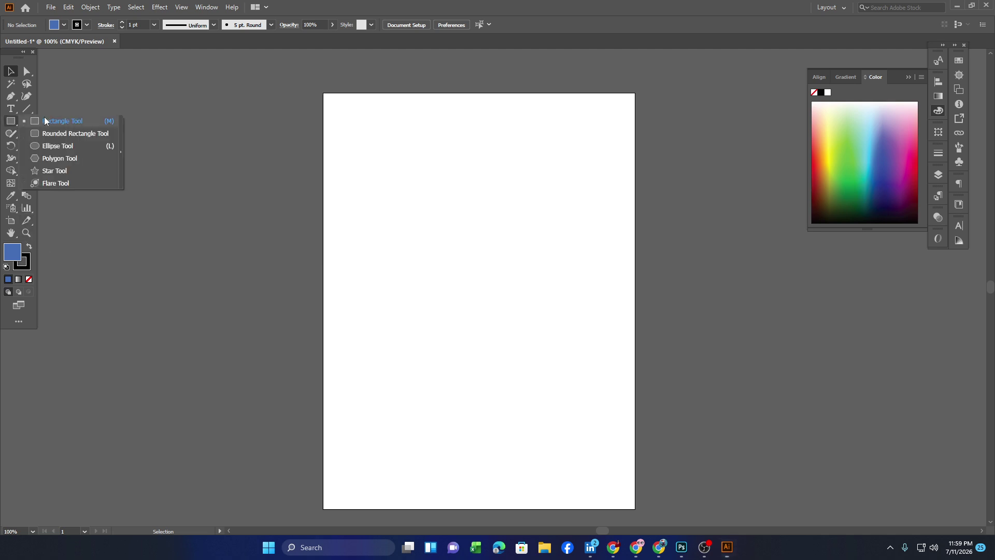
{"action": "left_click", "coordinate": [73, 120]}
{"action": "left_click_drag", "start_coordinate": [332, 136], "coordinate": [441, 225]}
{"action": "mouse_move", "coordinate": [492, 149]}
{"action": "left_mouse_down"}
{"action": "mouse_move", "coordinate": [617, 388]}
{"action": "mouse_move", "coordinate": [633, 456]}
{"action": "left_mouse_up"}
{"action": "left_click", "coordinate": [861, 217]}
Draw a rectangle about 44 by 63 mm below the blue one, fill it light green and deselect it.
{"action": "left_click_drag", "start_coordinate": [340, 290], "coordinate": [432, 419]}
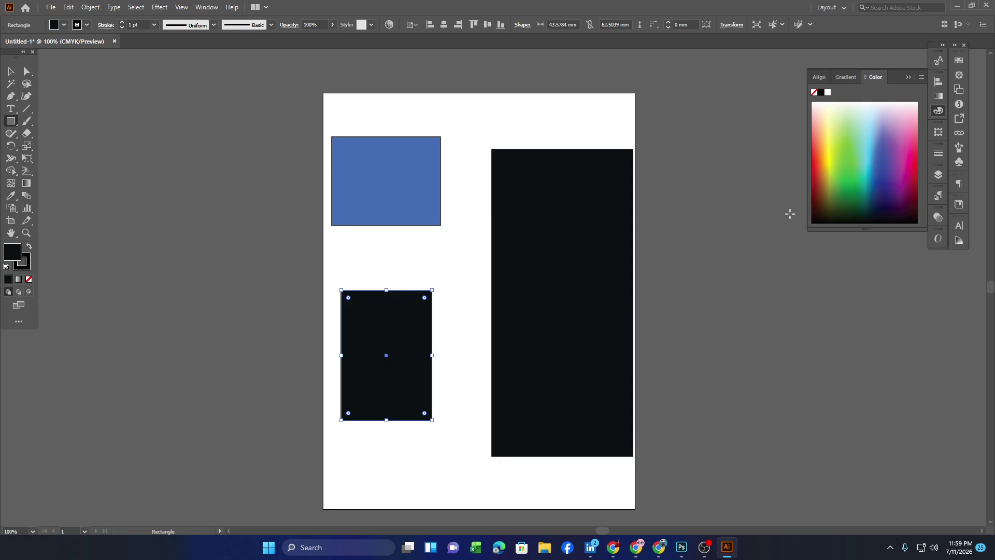
{"action": "left_click", "coordinate": [861, 123]}
{"action": "left_click", "coordinate": [861, 122]}
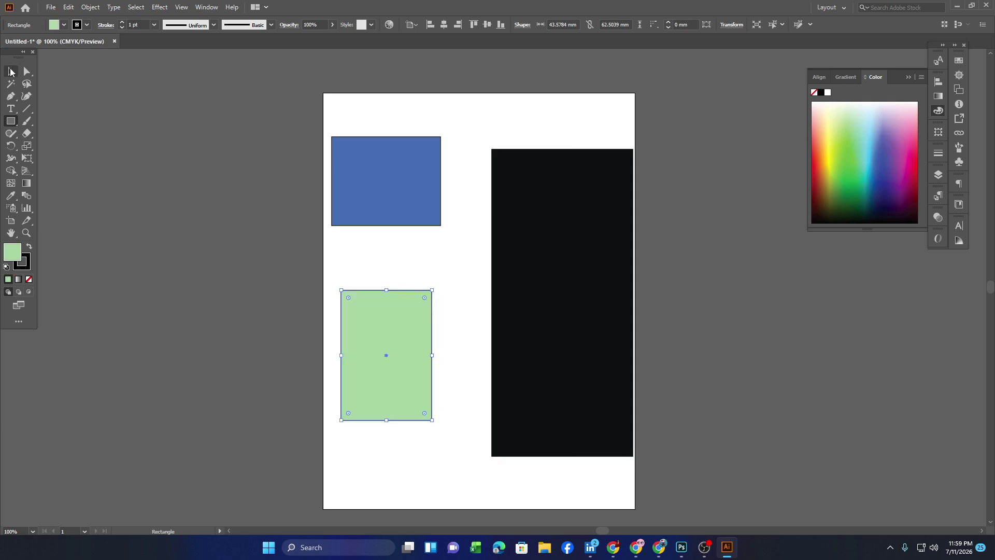
{"action": "left_click", "coordinate": [105, 253]}
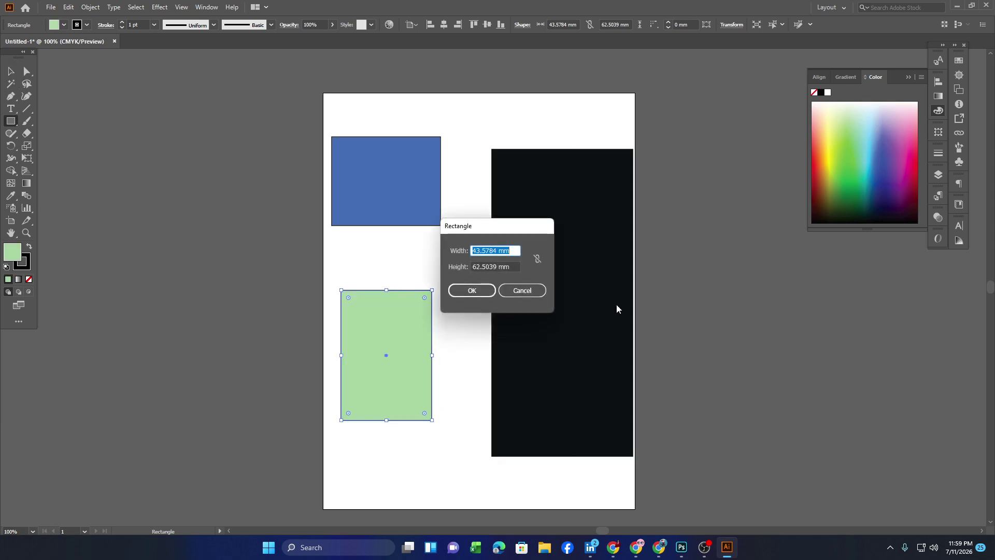
{"action": "left_click", "coordinate": [524, 291]}
{"action": "left_click", "coordinate": [15, 71]}
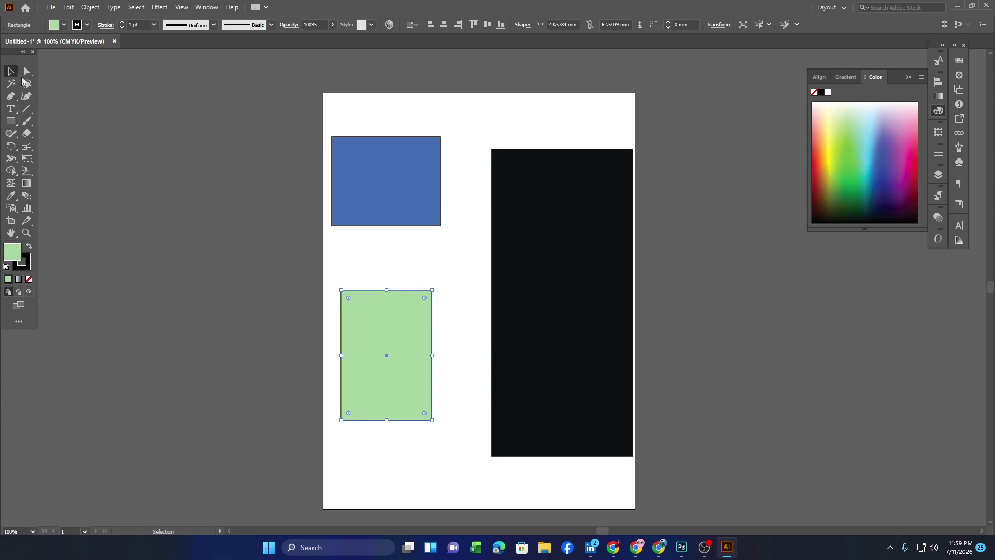
{"action": "left_click", "coordinate": [152, 211]}
Cut four slices with the Slice tool: around the blue rectangle, across the green one, down the black one, and across the black one.
{"action": "left_click", "coordinate": [26, 221]}
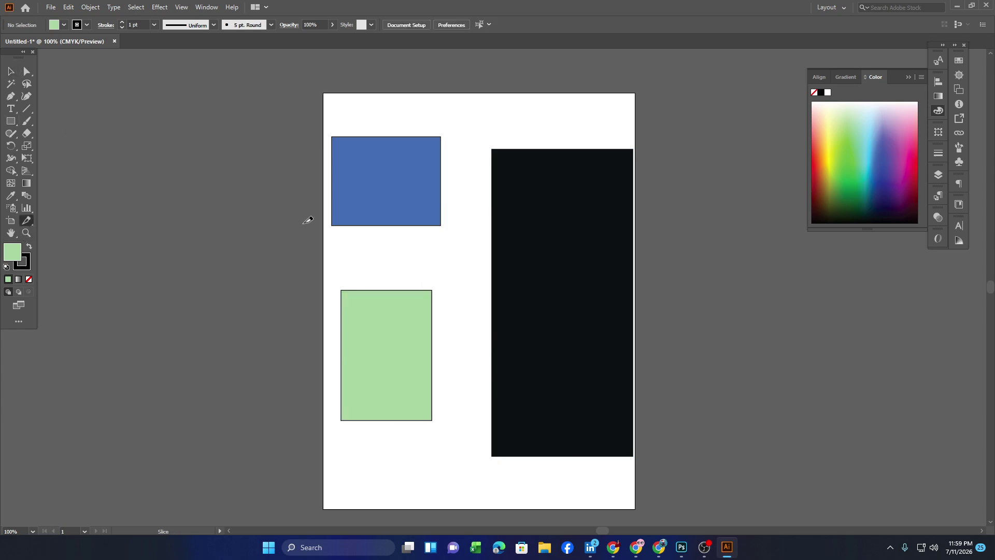
{"action": "left_click_drag", "start_coordinate": [334, 135], "coordinate": [461, 256]}
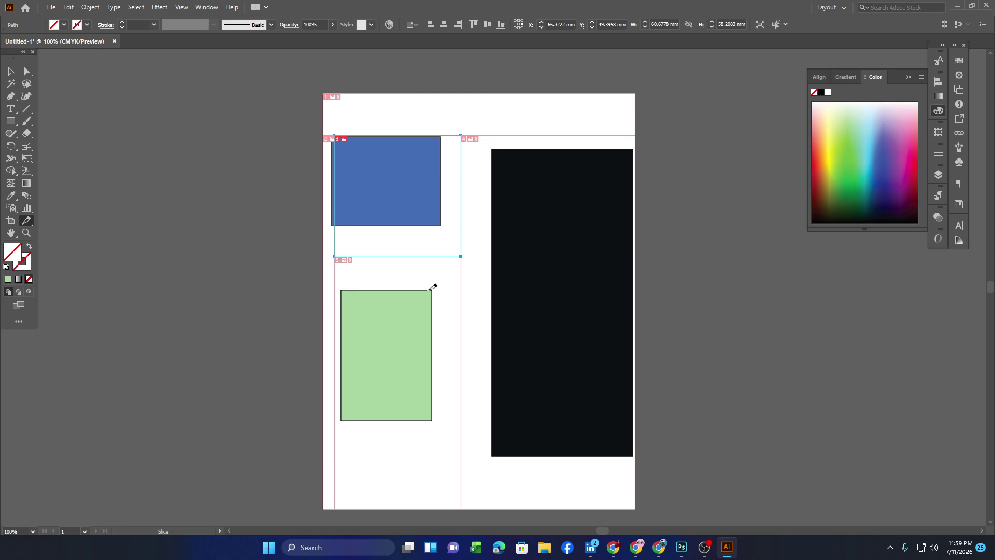
{"action": "left_click_drag", "start_coordinate": [323, 346], "coordinate": [568, 340]}
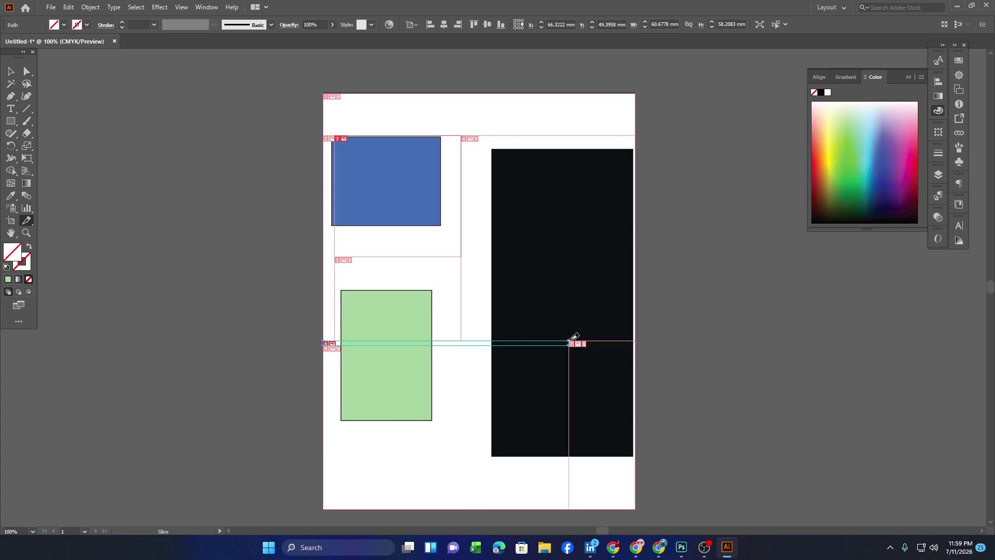
{"action": "left_click_drag", "start_coordinate": [524, 123], "coordinate": [547, 356]}
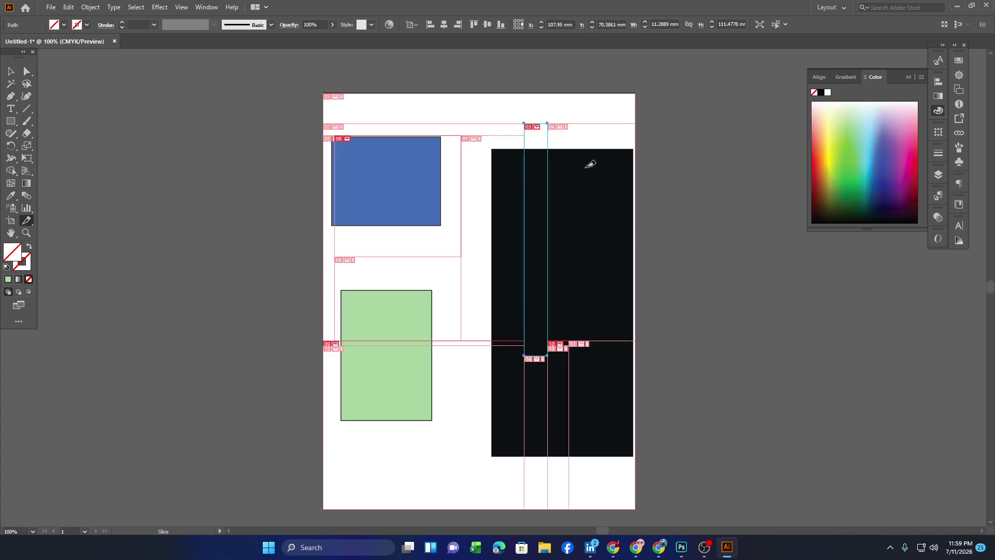
{"action": "left_click_drag", "start_coordinate": [434, 203], "coordinate": [758, 271]}
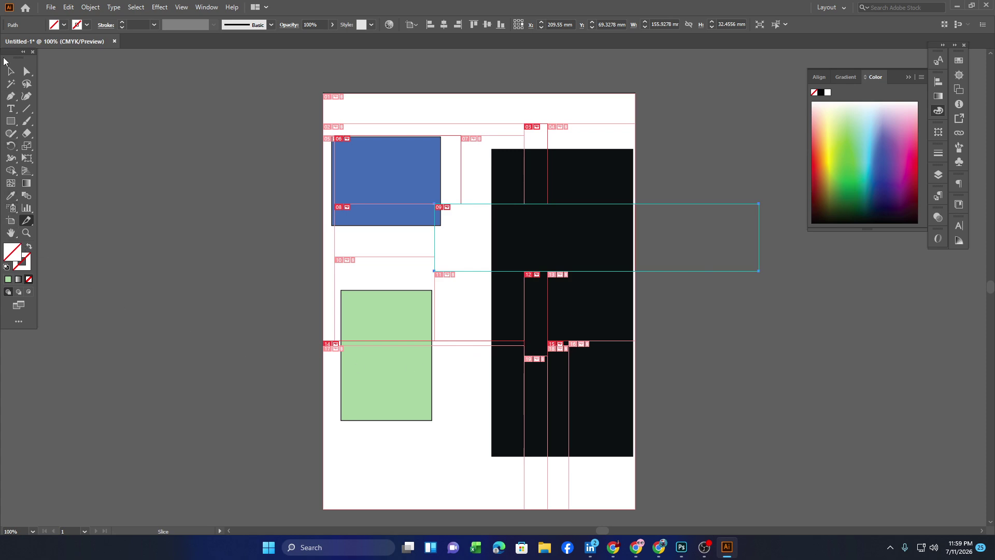
{"action": "left_click", "coordinate": [10, 71]}
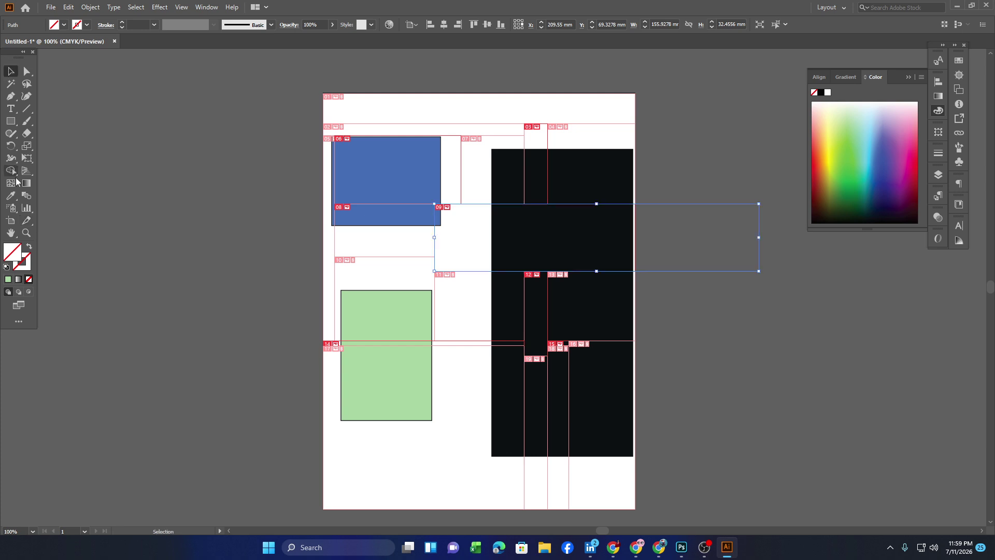
Pan the view of the sliced artboard slightly with the Hand tool.
{"action": "left_click", "coordinate": [10, 236]}
{"action": "left_click_drag", "start_coordinate": [480, 355], "coordinate": [513, 245]}
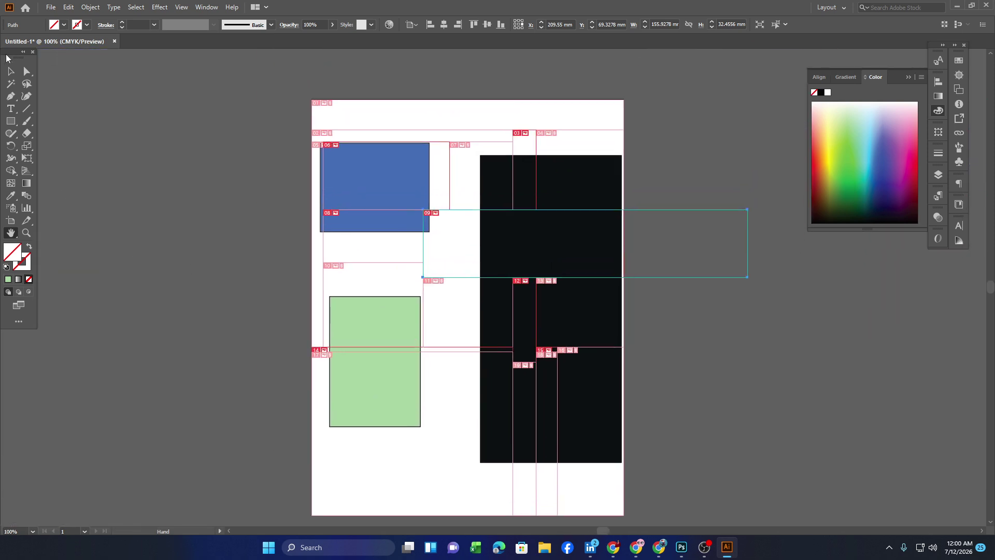
{"action": "left_click", "coordinate": [10, 71]}
Magnify the sliced artwork to 2400% with the Zoom tool and zoom back out to 100%.
{"action": "left_click", "coordinate": [27, 232]}
{"action": "left_click", "coordinate": [382, 222]}
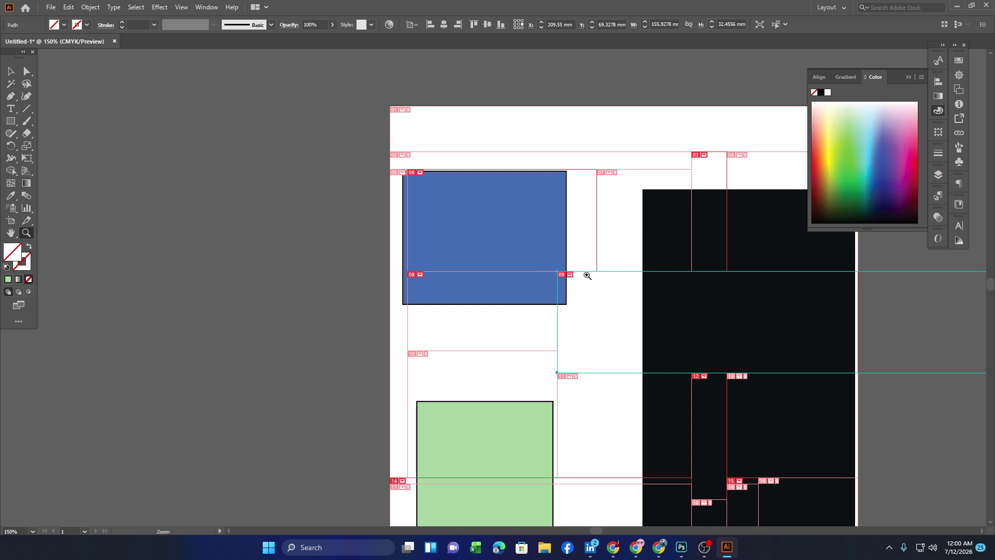
{"action": "scroll", "coordinate": [589, 275], "scroll_direction": "up", "scroll_amount": 1}
{"action": "scroll", "coordinate": [589, 275], "scroll_direction": "down", "scroll_amount": 3}
{"action": "left_click", "coordinate": [754, 271]}
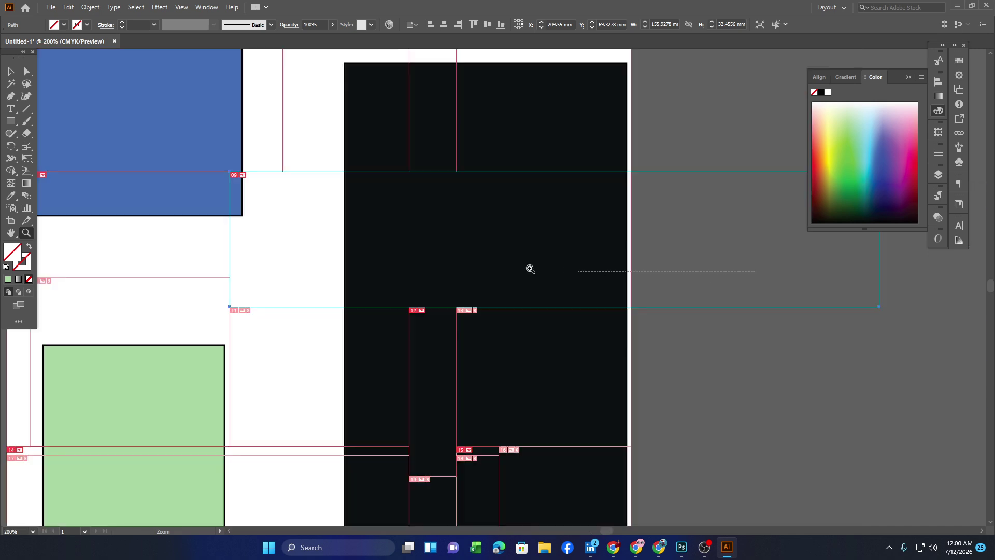
{"action": "left_click", "coordinate": [518, 268]}
{"action": "left_click", "coordinate": [307, 275]}
{"action": "left_click", "coordinate": [307, 274]}
{"action": "left_click", "coordinate": [308, 274]}
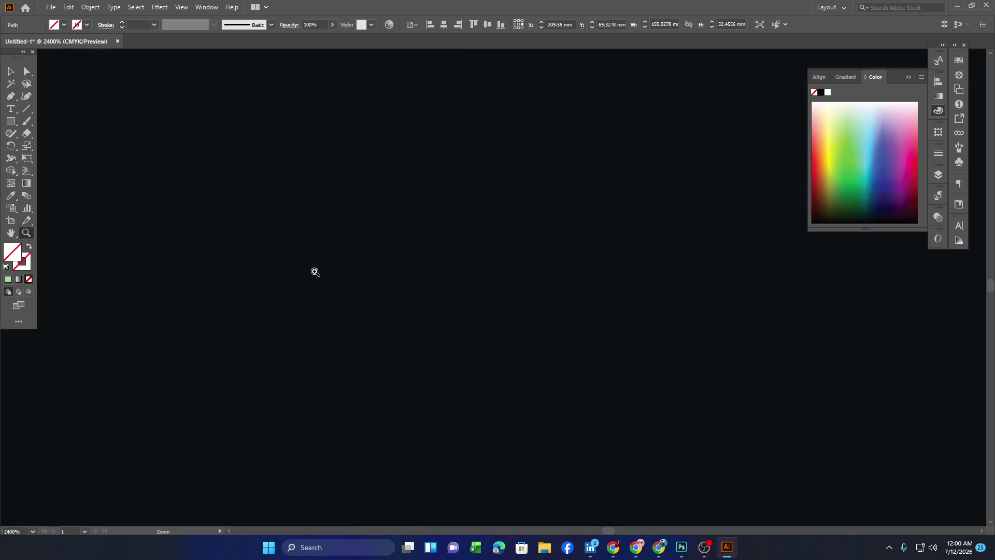
{"action": "left_click", "coordinate": [381, 264], "text": "alt"}
{"action": "left_click", "coordinate": [382, 263], "text": "alt"}
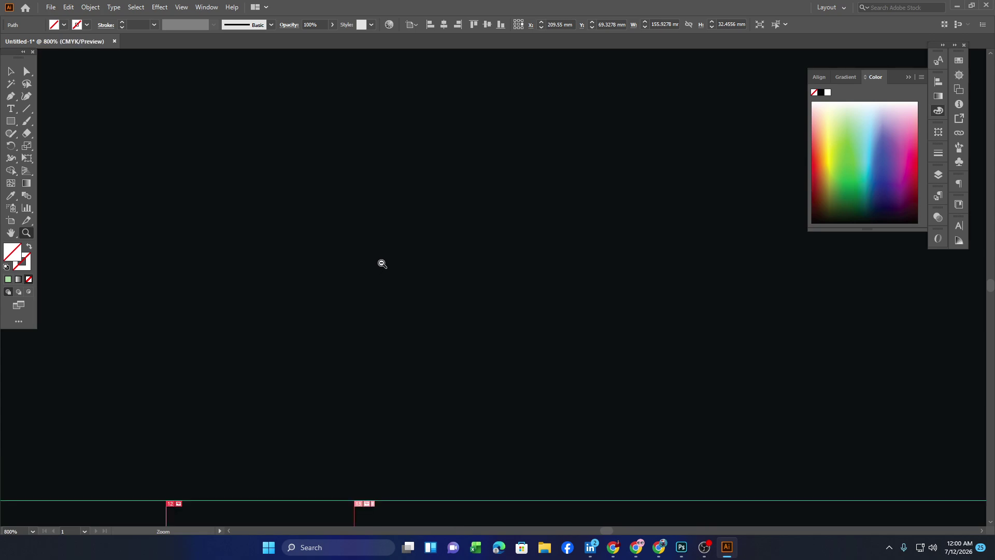
{"action": "left_click", "coordinate": [382, 264], "text": "alt"}
{"action": "left_click", "coordinate": [382, 264], "text": "alt"}
{"action": "left_click", "coordinate": [381, 264], "text": "alt"}
{"action": "left_click", "coordinate": [382, 264], "text": "alt"}
{"action": "left_click", "coordinate": [381, 264], "text": "alt"}
{"action": "left_click", "coordinate": [382, 264], "text": "alt"}
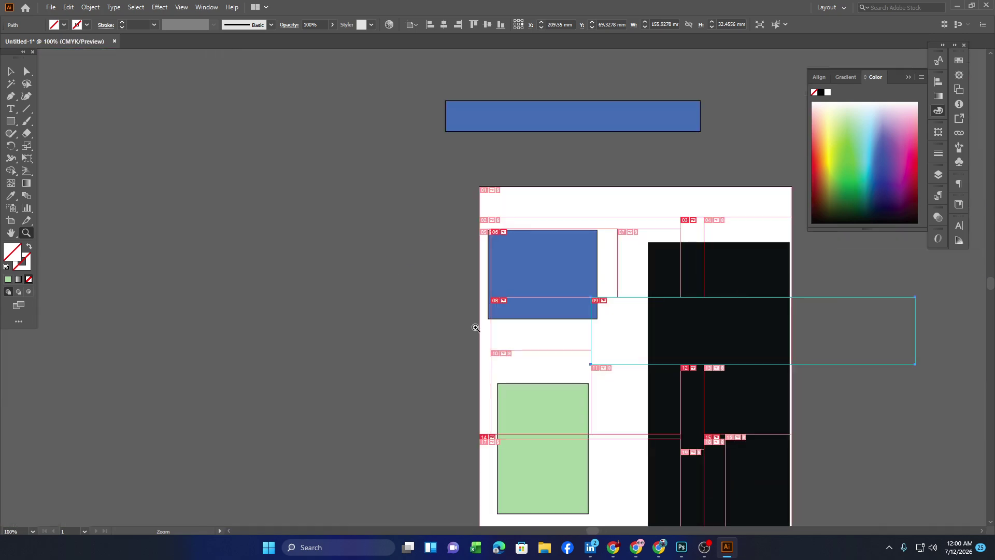
Magnify the black rectangle's slices to 4800% with the Zoom tool and zoom out to 50% to view the whole artboard.
{"action": "left_click", "coordinate": [557, 331]}
{"action": "left_click", "coordinate": [557, 332]}
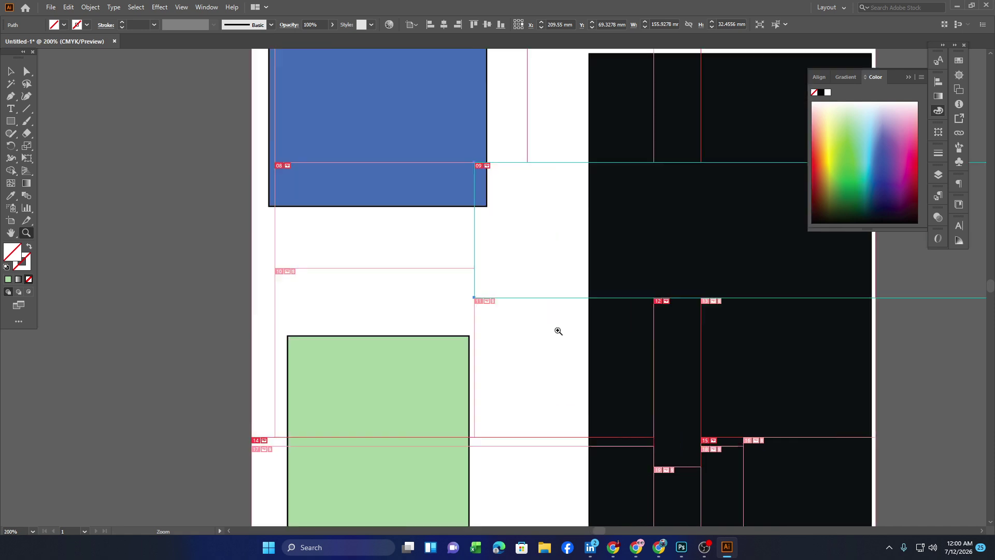
{"action": "left_click", "coordinate": [557, 331]}
{"action": "left_click", "coordinate": [557, 331]}
{"action": "left_click", "coordinate": [558, 331]}
{"action": "left_click", "coordinate": [557, 332]}
{"action": "left_click", "coordinate": [558, 332]}
{"action": "left_click", "coordinate": [557, 332]}
{"action": "left_click", "coordinate": [558, 332]}
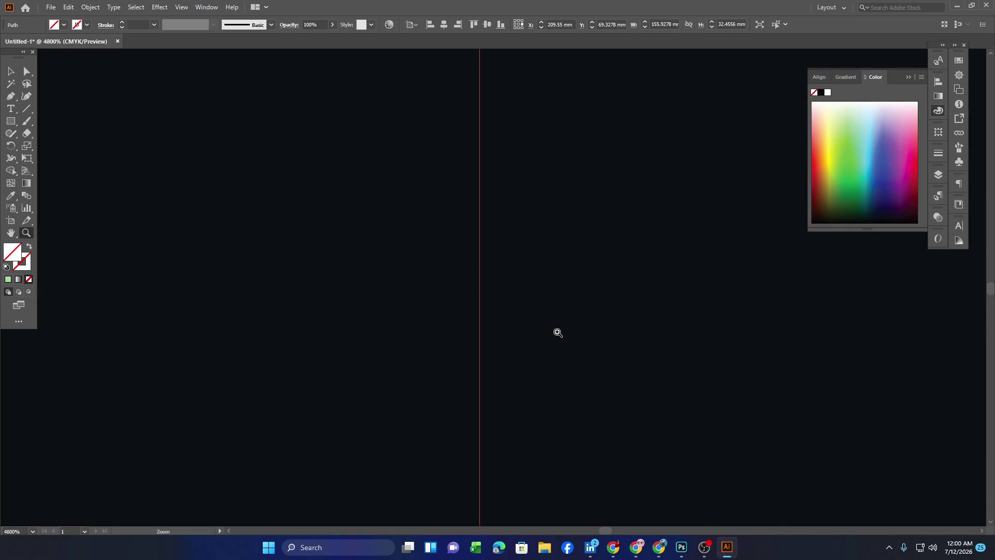
{"action": "left_click", "coordinate": [558, 333], "text": "alt"}
{"action": "left_click", "coordinate": [557, 332], "text": "alt"}
{"action": "left_click", "coordinate": [557, 332], "text": "alt"}
{"action": "left_click", "coordinate": [557, 333], "text": "alt"}
{"action": "left_click", "coordinate": [557, 334], "text": "alt"}
{"action": "left_click", "coordinate": [557, 333], "text": "alt"}
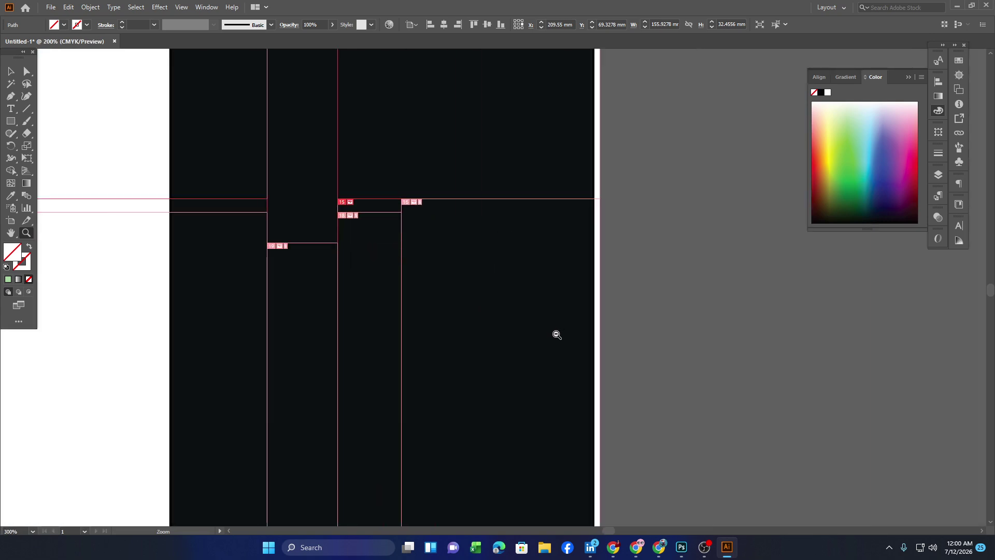
{"action": "left_click", "coordinate": [556, 335], "text": "alt"}
{"action": "left_click", "coordinate": [557, 334], "text": "alt"}
{"action": "left_click", "coordinate": [285, 289], "text": "alt"}
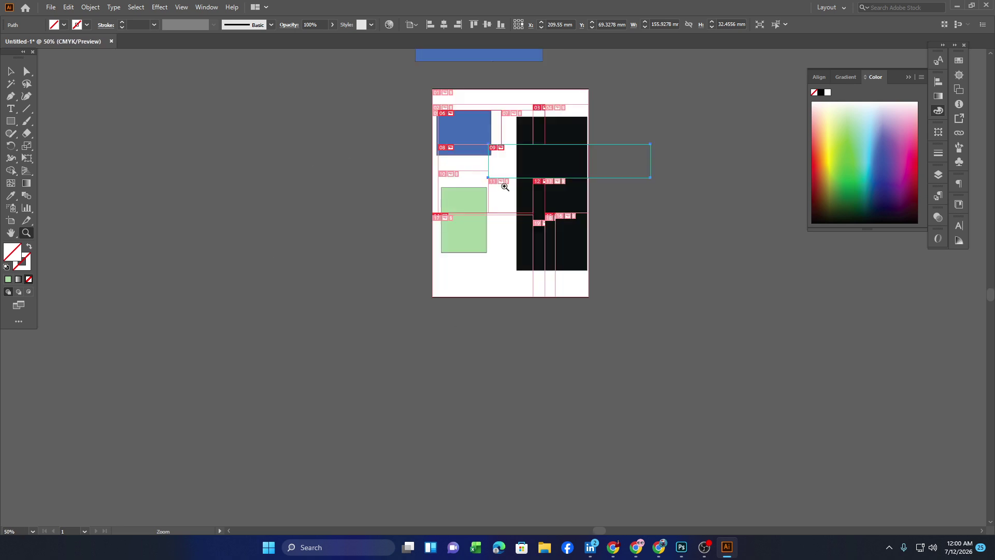
{"action": "scroll", "coordinate": [505, 188], "scroll_direction": "up", "scroll_amount": 2}
{"action": "scroll", "coordinate": [505, 196], "scroll_direction": "down", "scroll_amount": 2}
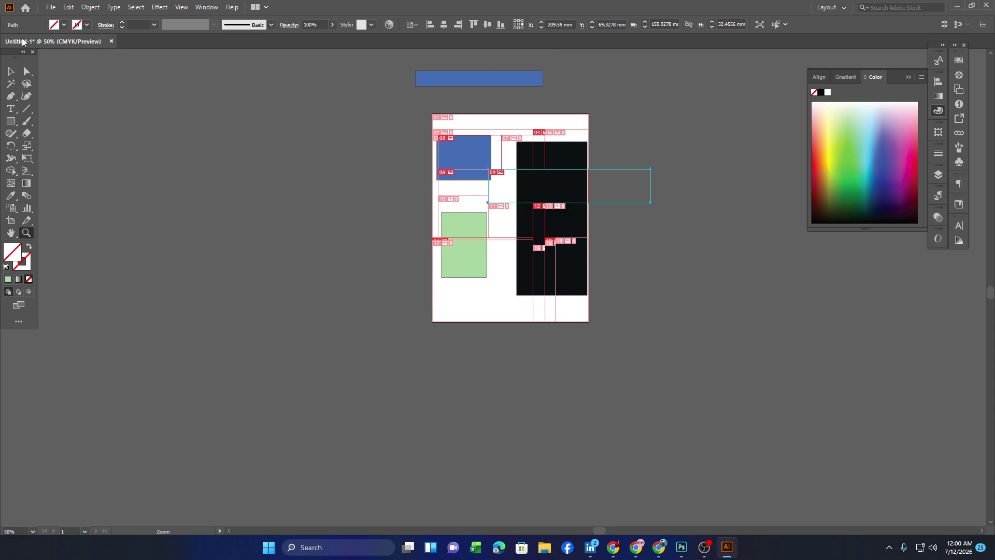
Delete the black rectangle, the blue and green rectangles and all slices from the artboard.
{"action": "left_click", "coordinate": [13, 74]}
{"action": "left_click", "coordinate": [745, 305]}
{"action": "left_click", "coordinate": [524, 223]}
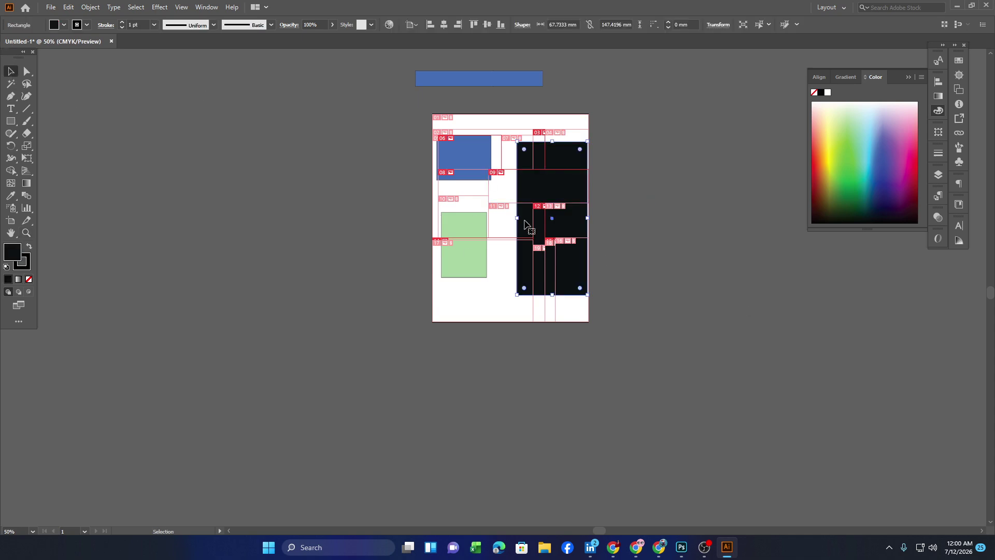
{"action": "key", "text": "Delete"}
{"action": "left_click_drag", "start_coordinate": [413, 110], "coordinate": [615, 235]}
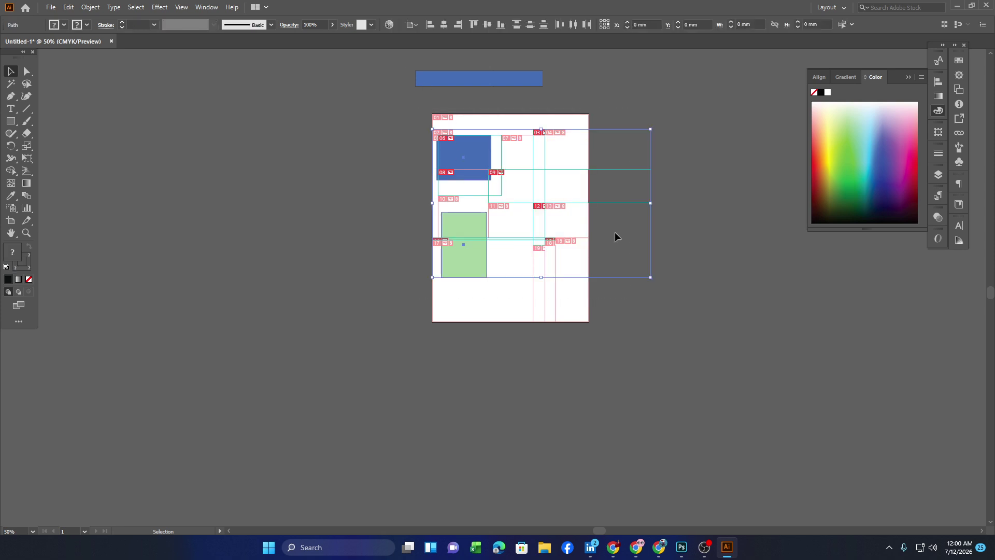
{"action": "key", "text": "Delete"}
Stretch the blue bar above the artboard down and sideways into a rectangle about 176 by 227 mm.
{"action": "left_click", "coordinate": [471, 80]}
{"action": "left_click_drag", "start_coordinate": [478, 87], "coordinate": [487, 306]}
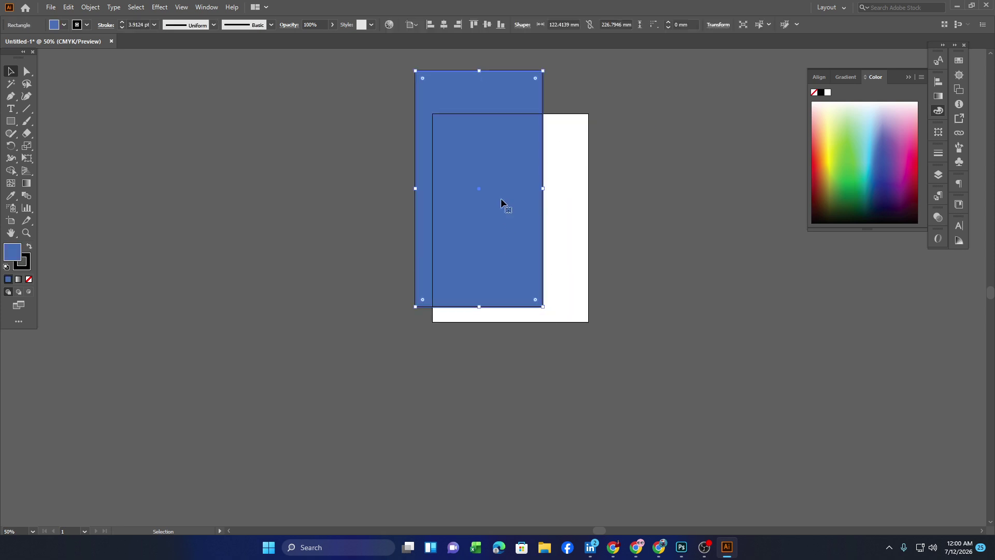
{"action": "left_click_drag", "start_coordinate": [546, 189], "coordinate": [599, 195]}
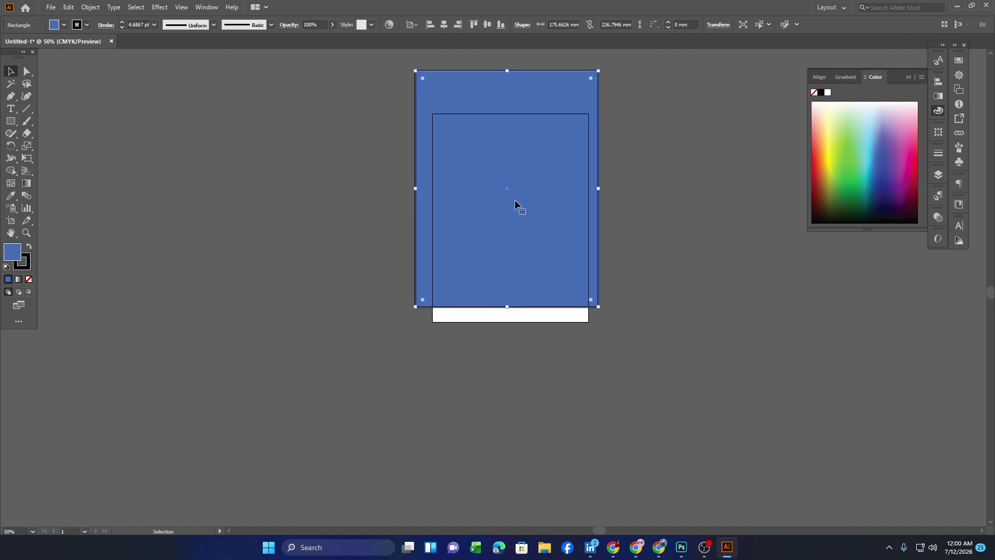
Remove the large rectangle's fill and swap its fill and stroke so that it is filled black with no stroke.
{"action": "scroll", "coordinate": [521, 214], "scroll_direction": "up", "scroll_amount": 2}
{"action": "scroll", "coordinate": [521, 215], "scroll_direction": "up", "scroll_amount": 4}
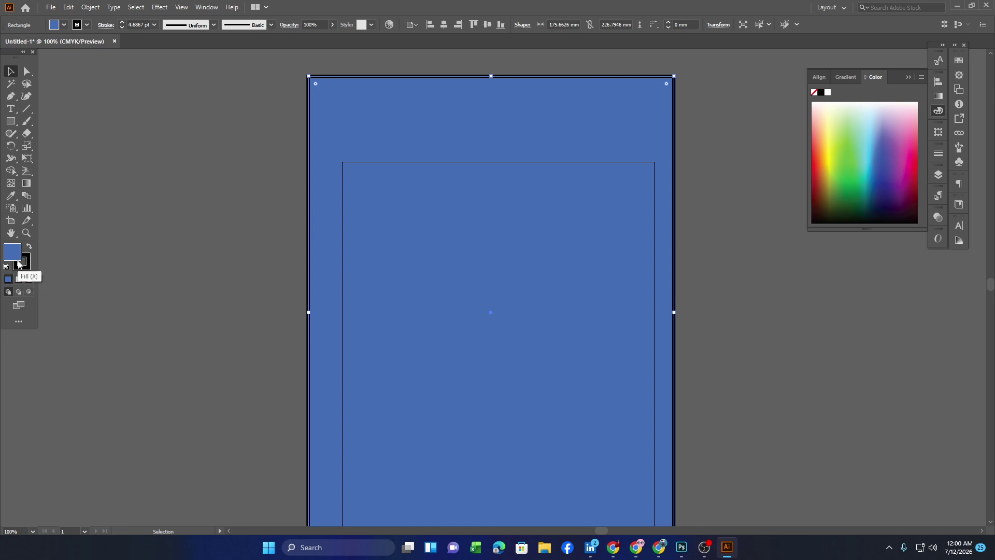
{"action": "left_click", "coordinate": [29, 280]}
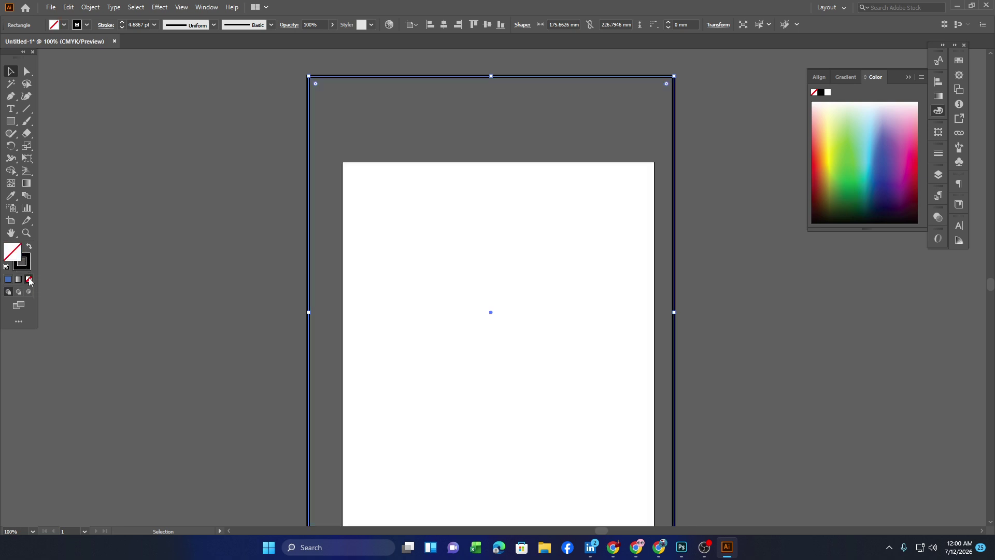
{"action": "left_click", "coordinate": [29, 248]}
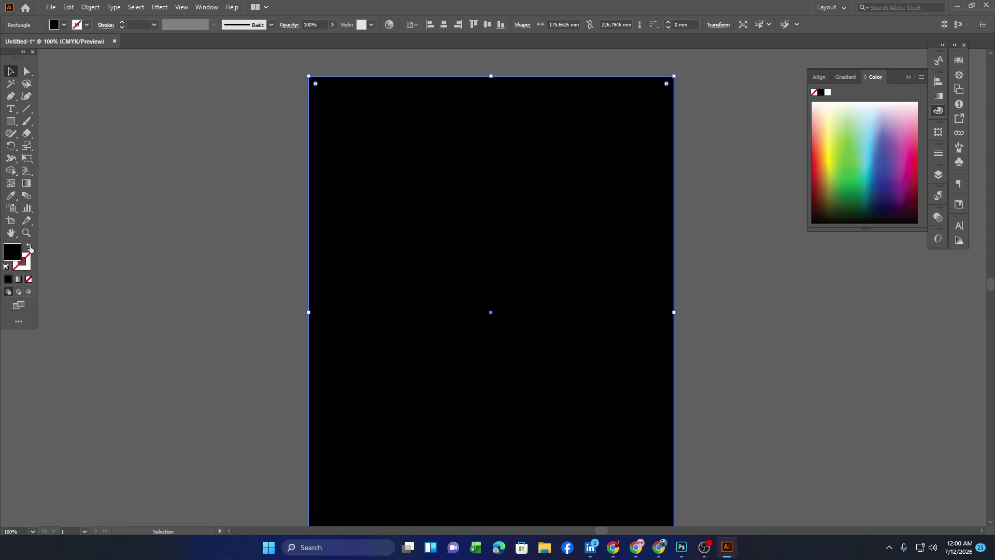
Give the black rectangle a cyan stroke, set its weight to 23 pt and deselect it.
{"action": "left_click", "coordinate": [24, 273]}
{"action": "left_click", "coordinate": [87, 25]}
{"action": "left_click", "coordinate": [61, 44]}
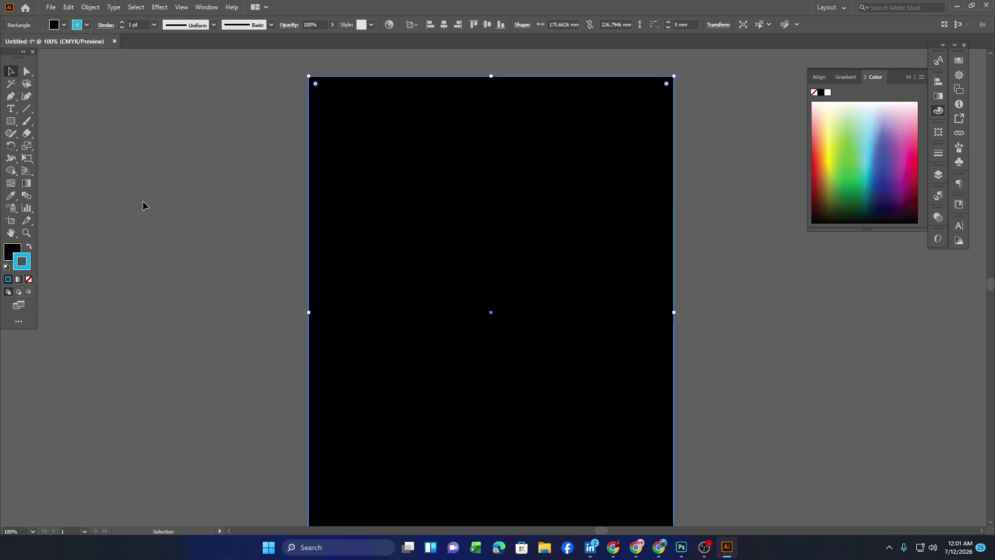
{"action": "left_click", "coordinate": [122, 21]}
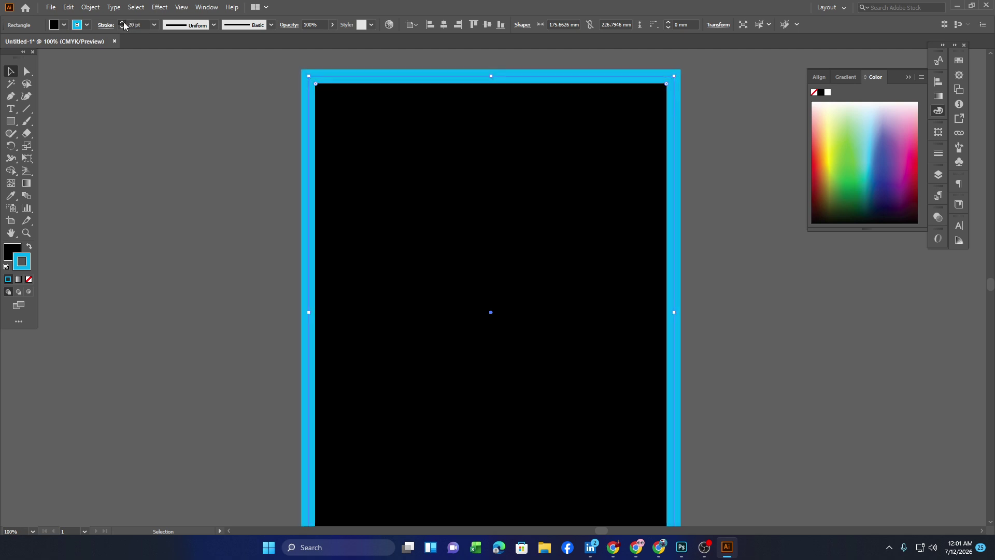
{"action": "left_click", "coordinate": [226, 291]}
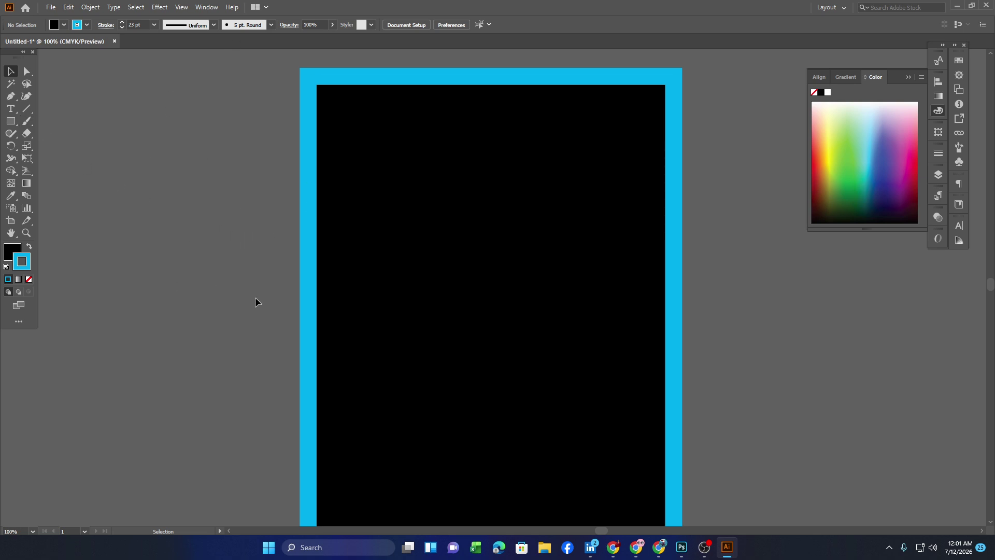
{"action": "left_click", "coordinate": [957, 5]}
{"action": "left_click", "coordinate": [704, 547]}
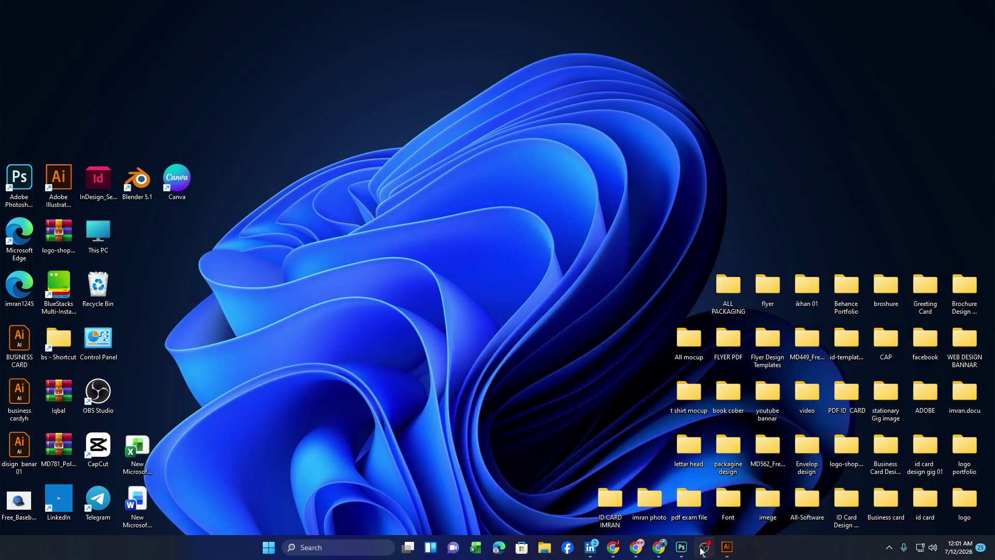